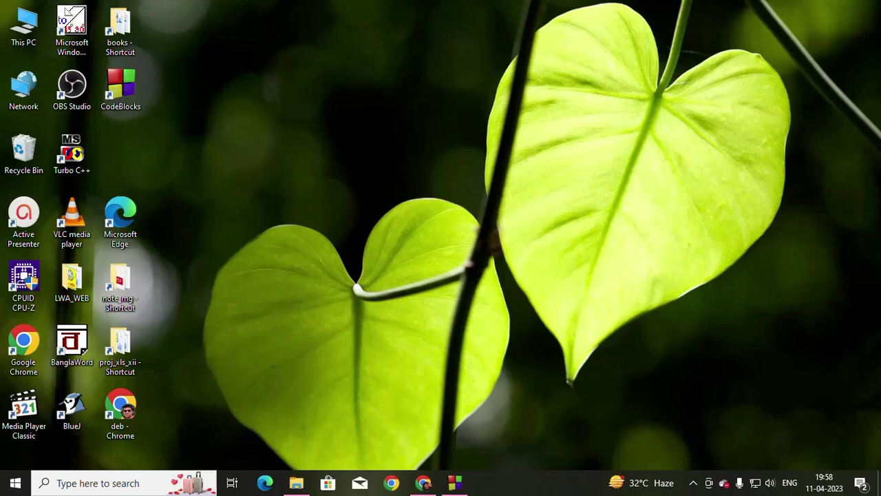
# Switch to the running Code::Blocks, close it and dismiss the layout-changed dialog.
pyautogui.click(455, 482)
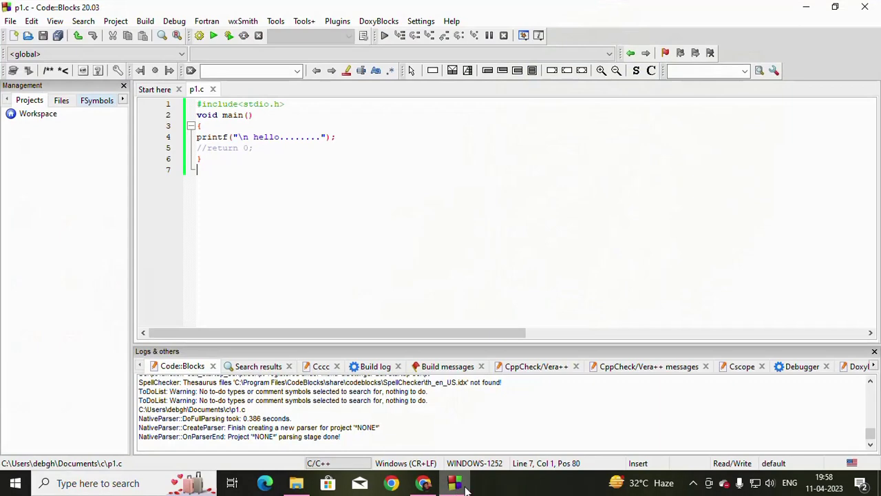
pyautogui.click(865, 7)
pyautogui.click(416, 261)
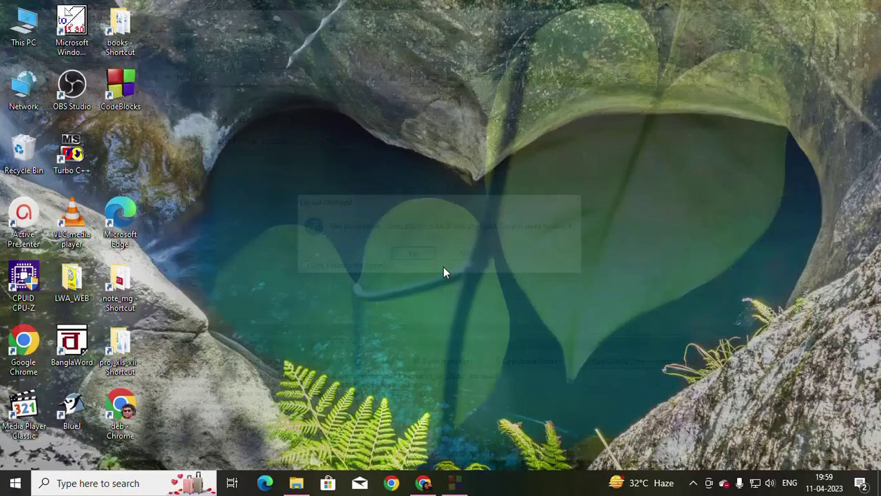
# Search Windows for "app" and open the Apps & features system settings.
pyautogui.click(76, 483)
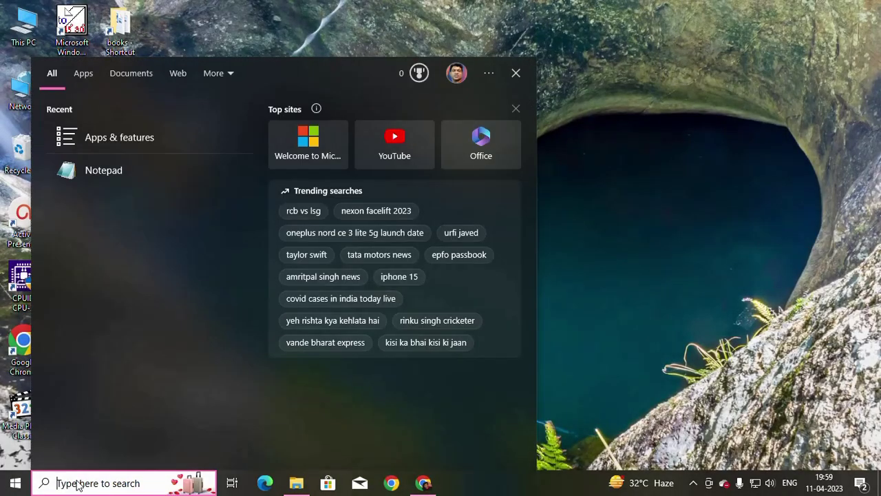
pyautogui.write('app')
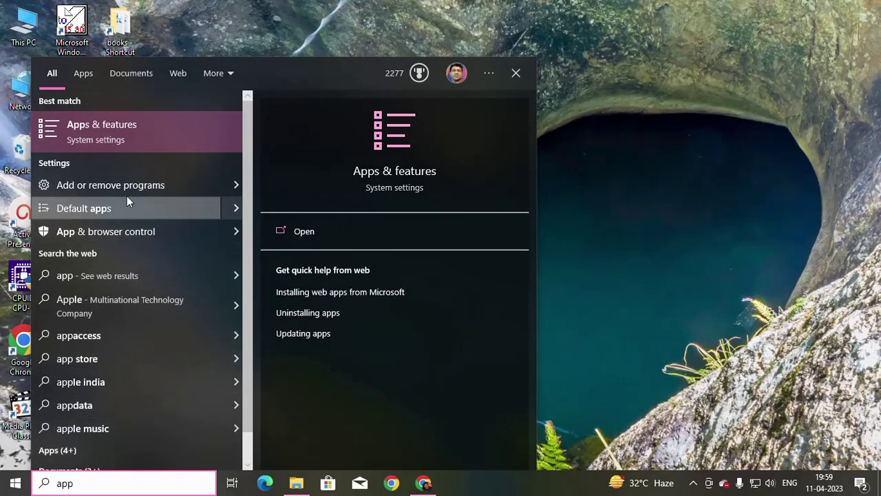
pyautogui.click(108, 140)
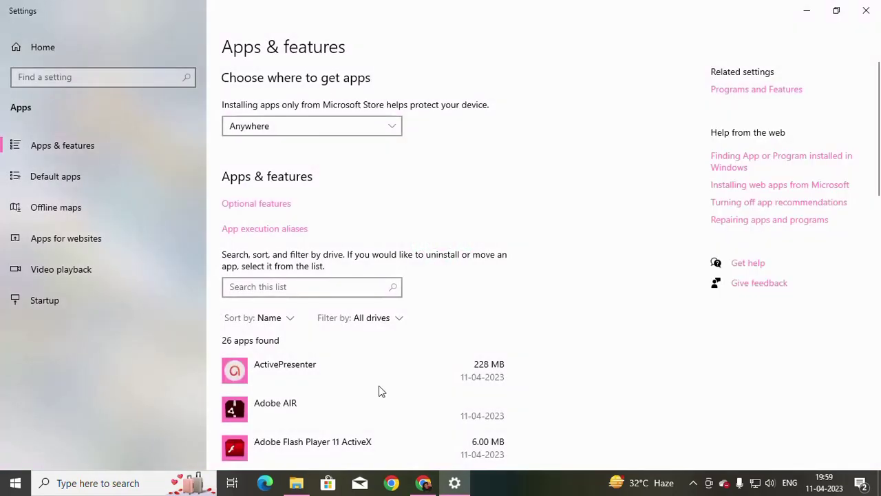
# Uninstall CodeBlocks 20.03 from the installed apps list and start its removal from C:\Program Files\CodeBlocks.
pyautogui.scroll(-5, 379, 392)
pyautogui.scroll(-1, 361, 375)
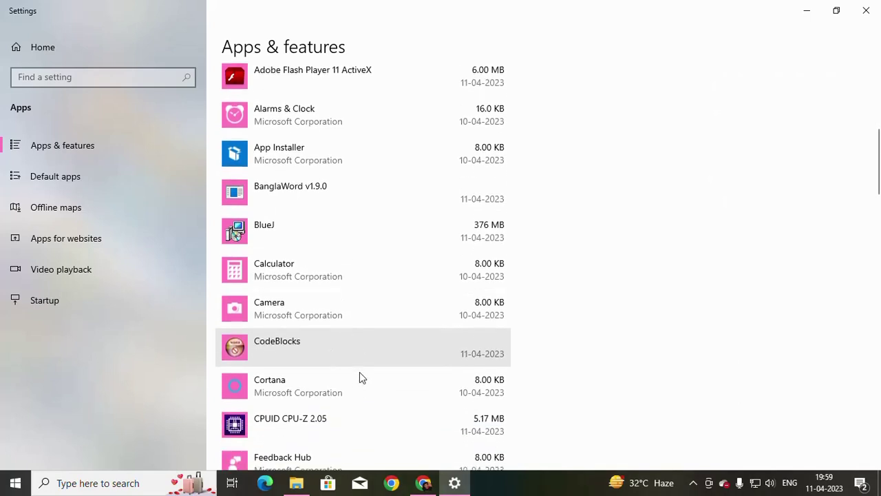
pyautogui.click(482, 331)
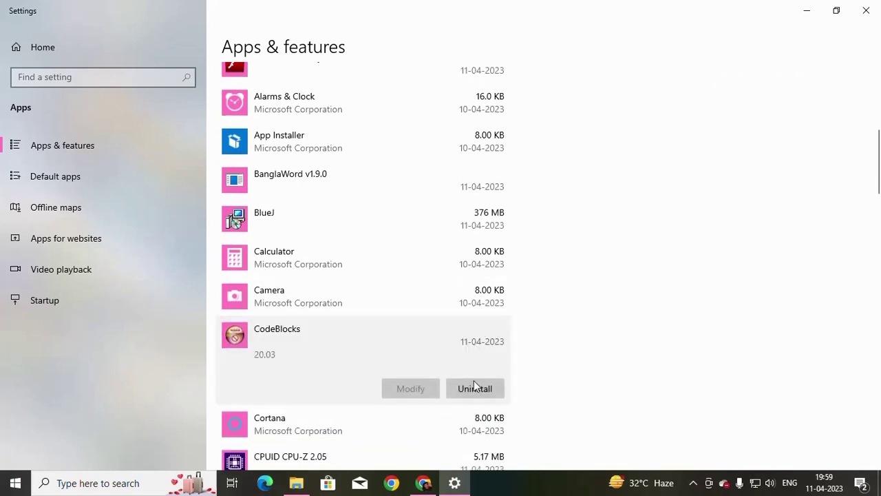
pyautogui.click(474, 394)
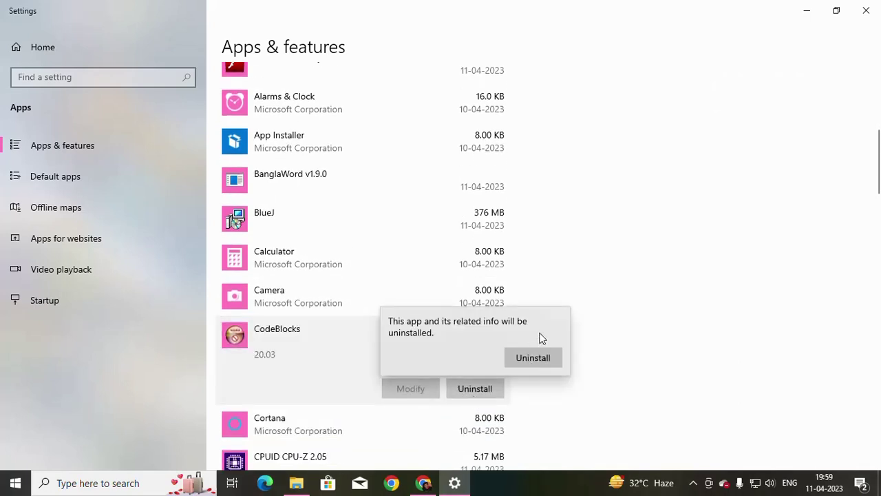
pyautogui.click(542, 356)
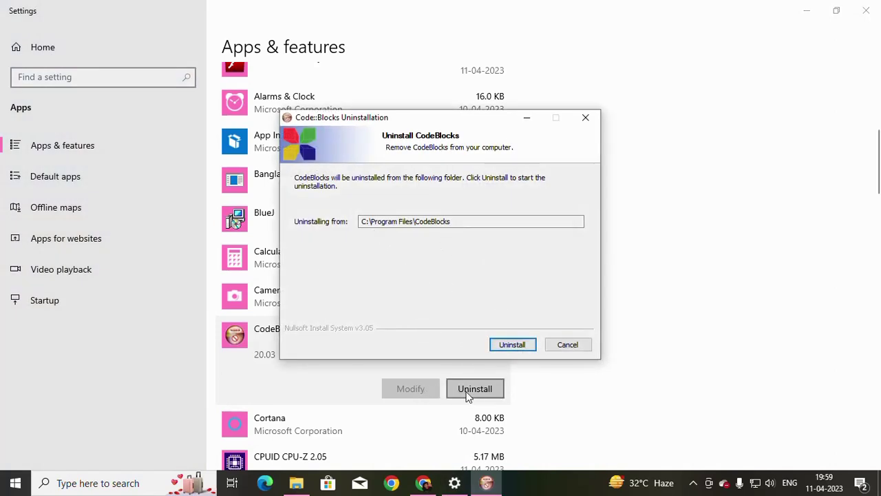
pyautogui.click(512, 344)
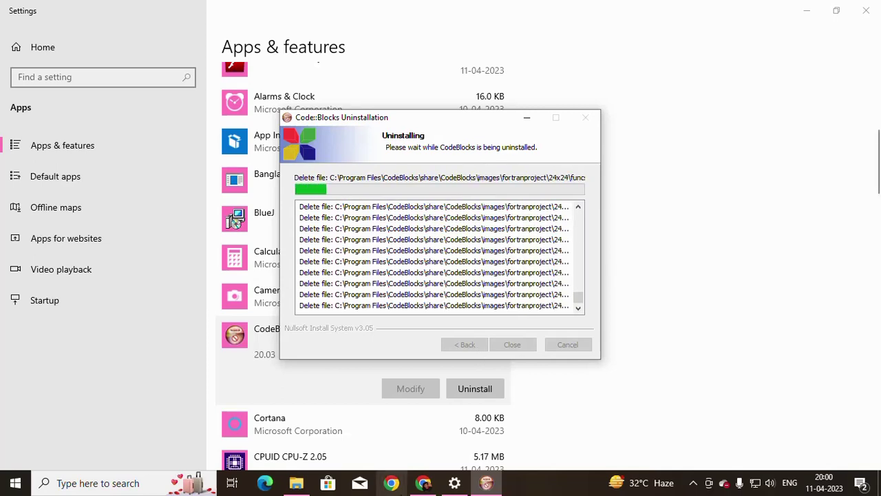
# Switch to Google Chrome, close the YouTube video tab and open a new tab.
pyautogui.click(405, 484)
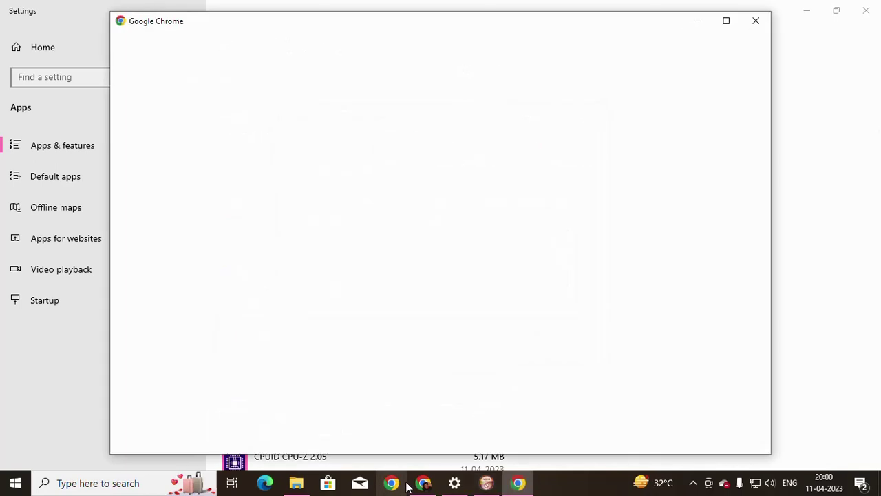
pyautogui.click(316, 305)
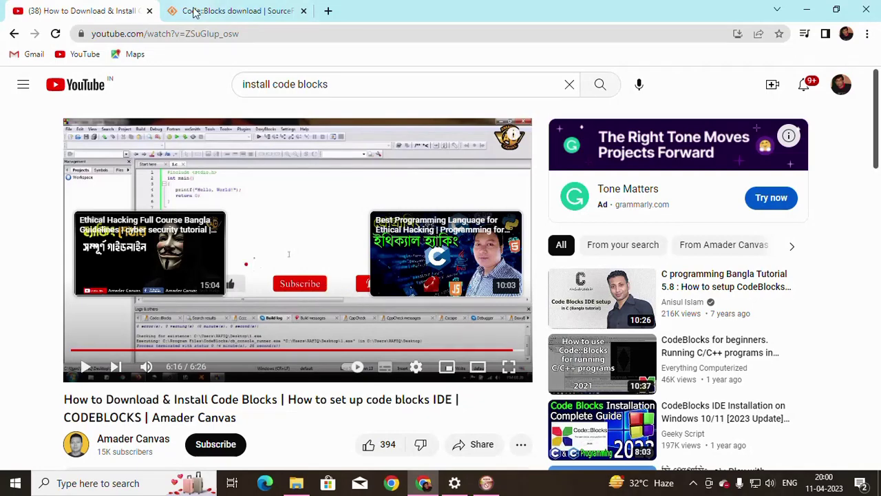
pyautogui.click(149, 10)
pyautogui.click(175, 12)
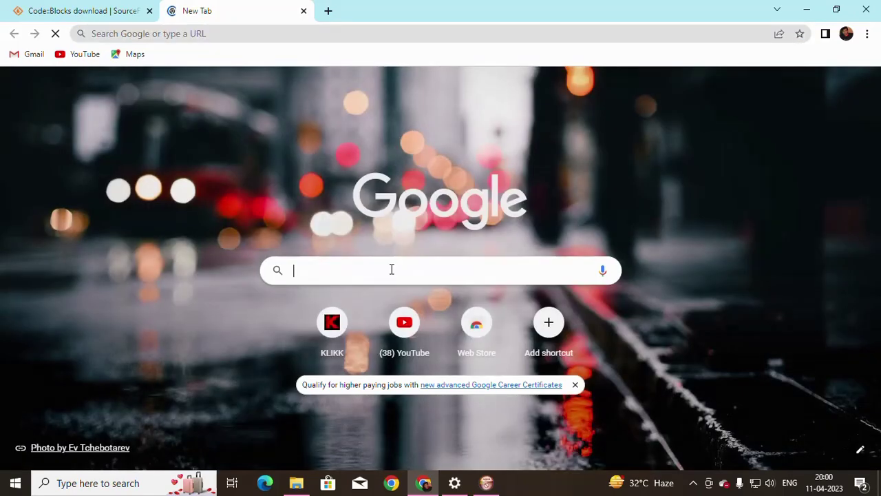
# Search Google for "code blocks download".
pyautogui.click(391, 270)
pyautogui.write('cl')
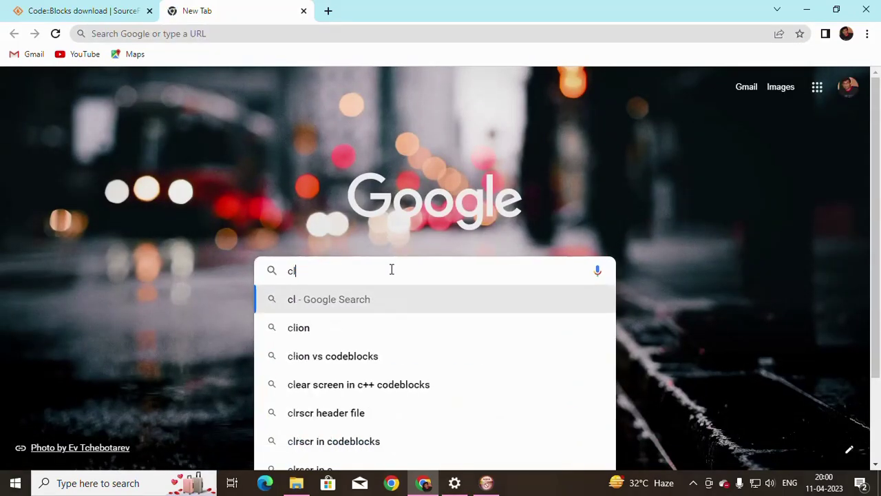
pyautogui.press('BackSpace')
pyautogui.write('ode')
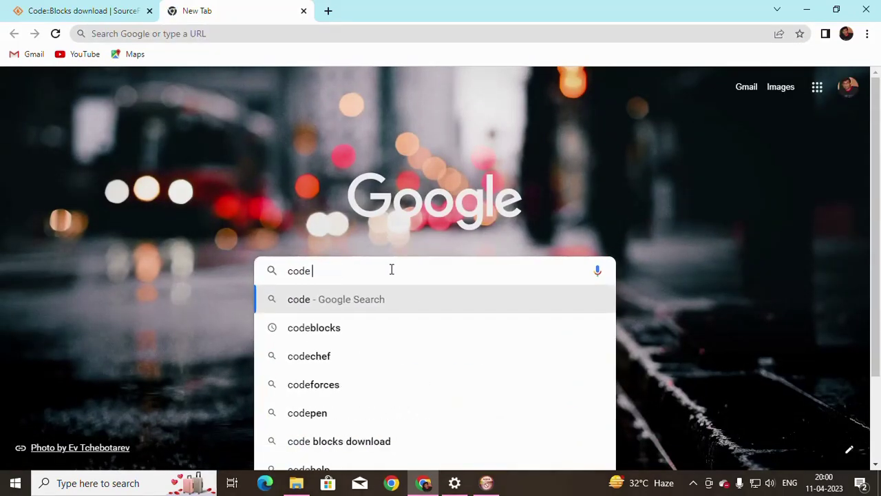
pyautogui.write(' blo')
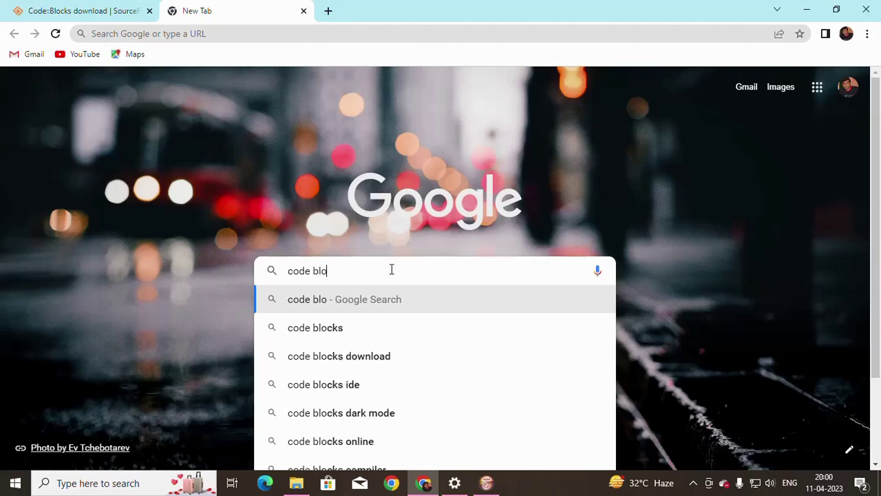
pyautogui.write('cks')
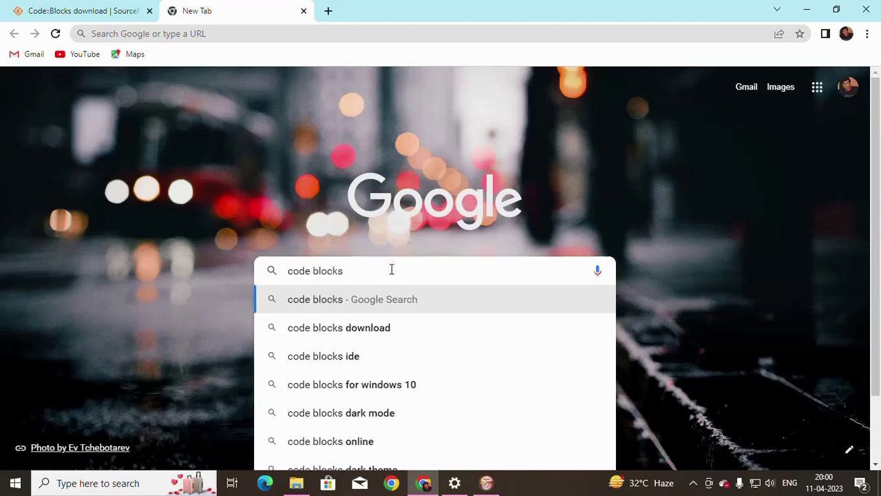
pyautogui.click(378, 332)
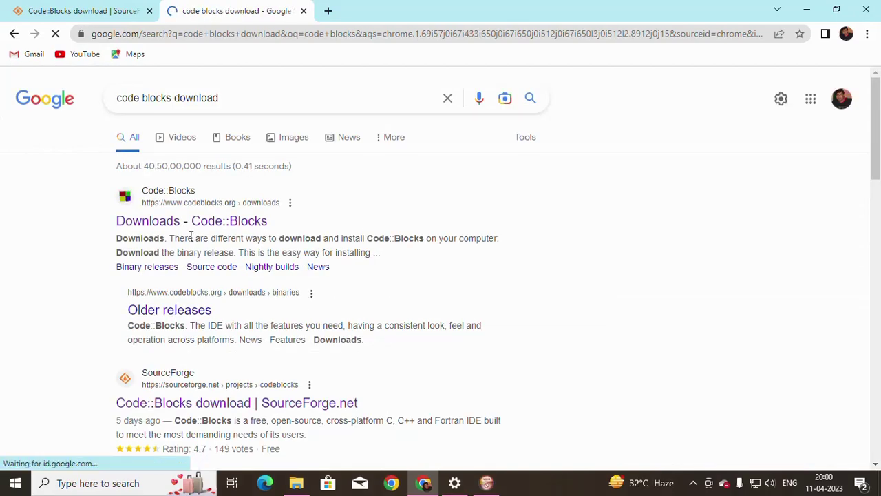
# Open the official Code::Blocks Downloads page from the search results and go to its binary releases.
pyautogui.click(226, 217)
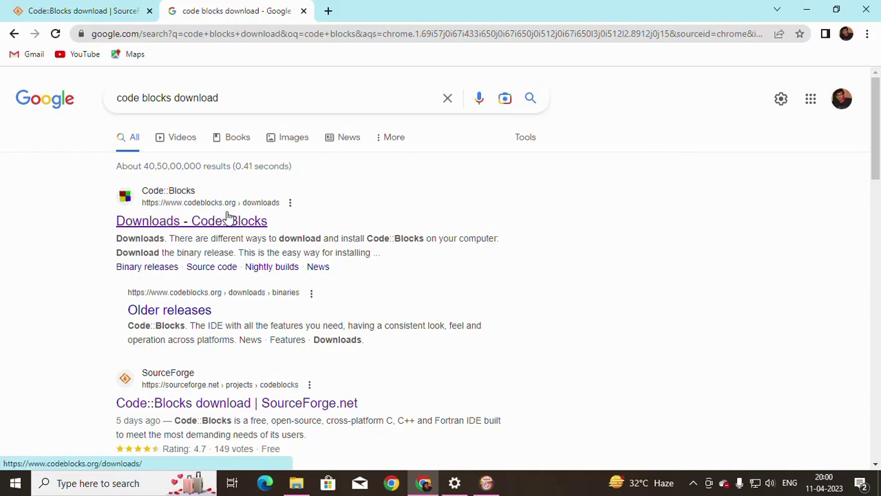
pyautogui.click(178, 221)
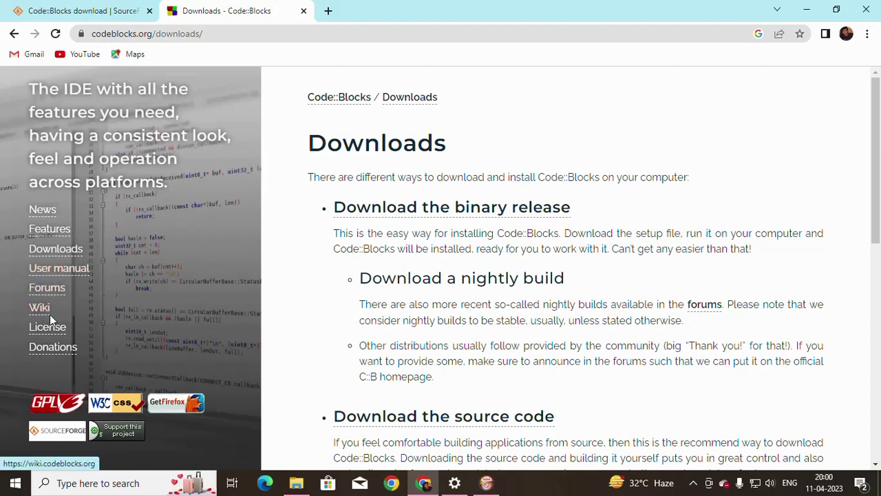
pyautogui.click(49, 252)
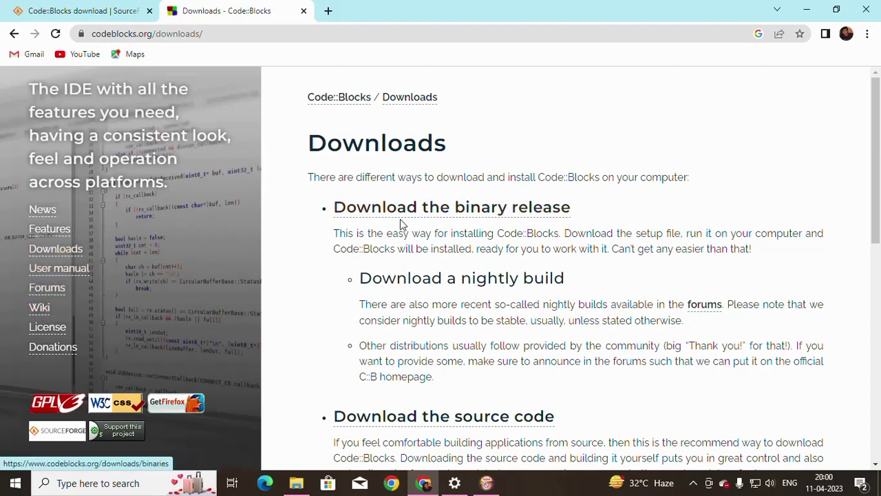
pyautogui.click(451, 216)
# Download codeblocks-20.03mingw-setup.exe from Sourceforge.net in the Microsoft Windows section of the binary releases.
pyautogui.scroll(-4, 253, 276)
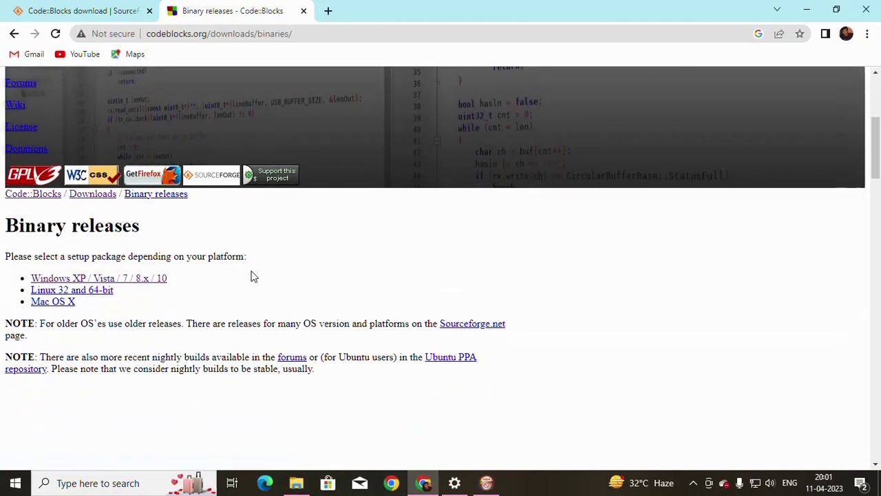
pyautogui.scroll(-3, 253, 276)
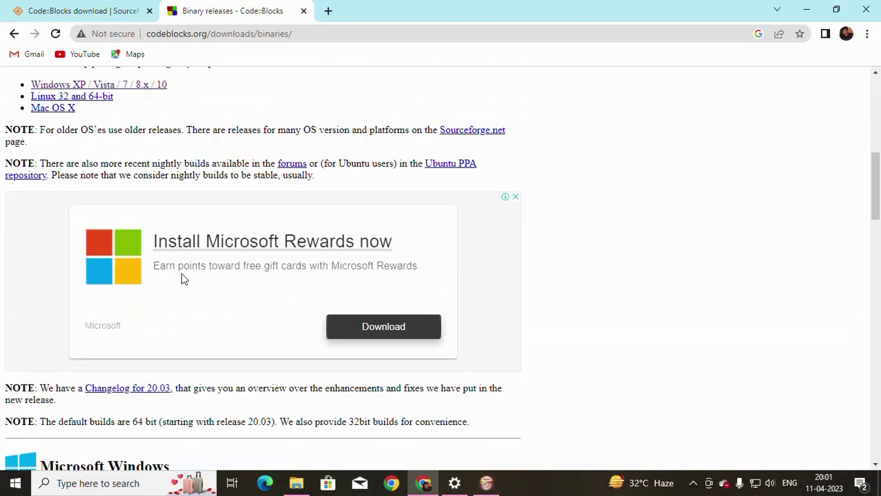
pyautogui.click(141, 84)
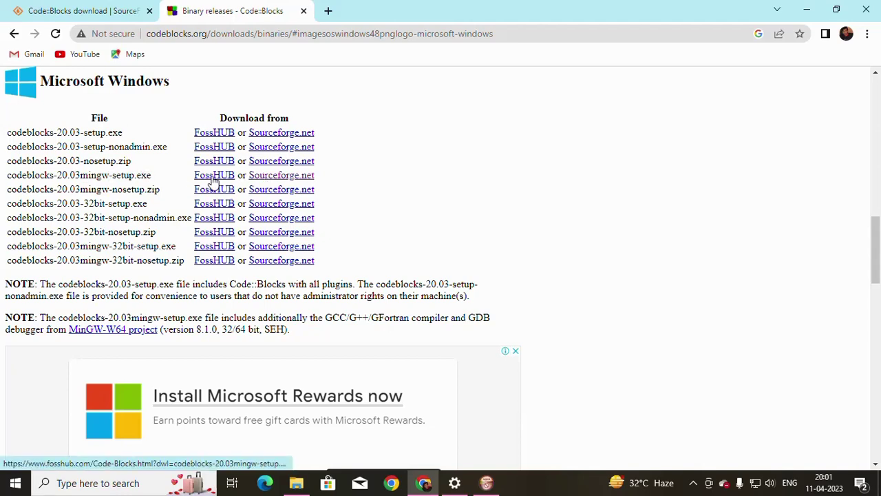
pyautogui.click(266, 179)
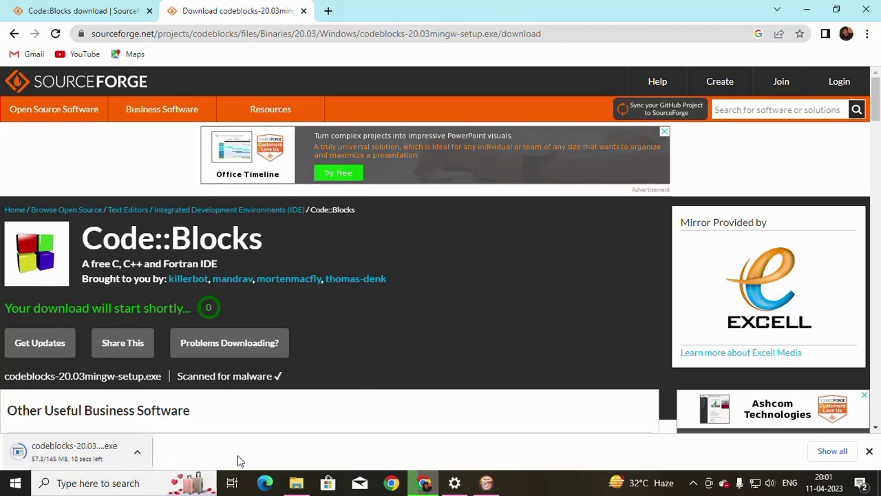
# Bring up the Code::Blocks Uninstallation window and close the completed uninstaller.
pyautogui.moveTo(459, 488)
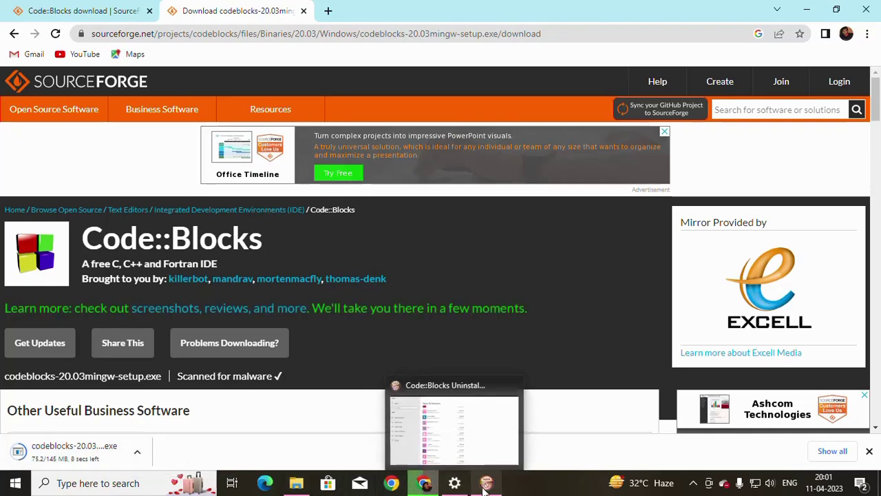
pyautogui.click(447, 423)
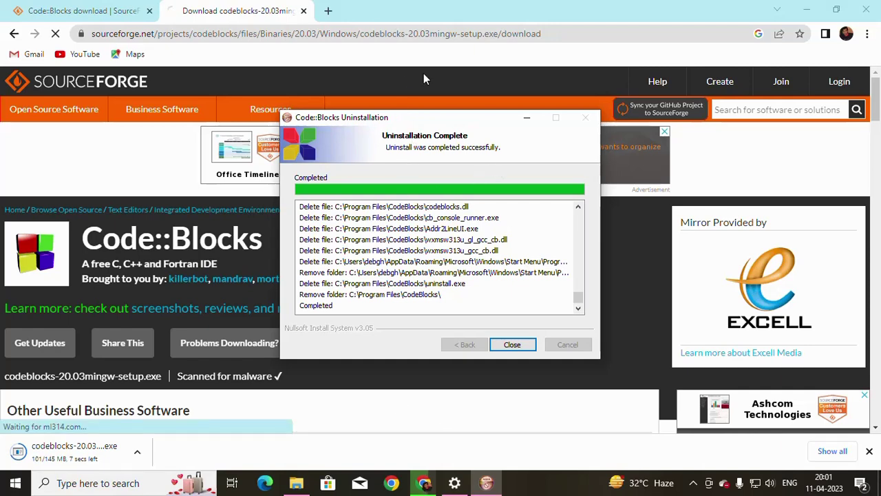
pyautogui.click(523, 352)
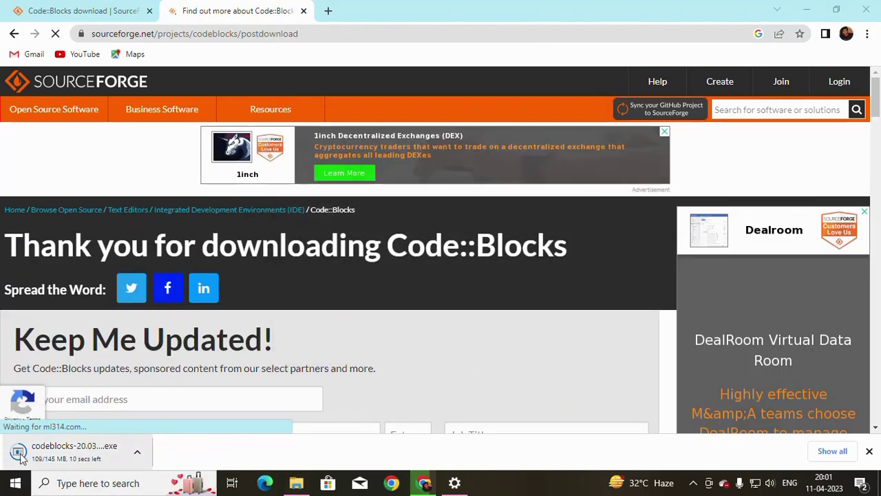
# Switch to the Settings window and check the installed apps list for CodeBlocks.
pyautogui.click(449, 486)
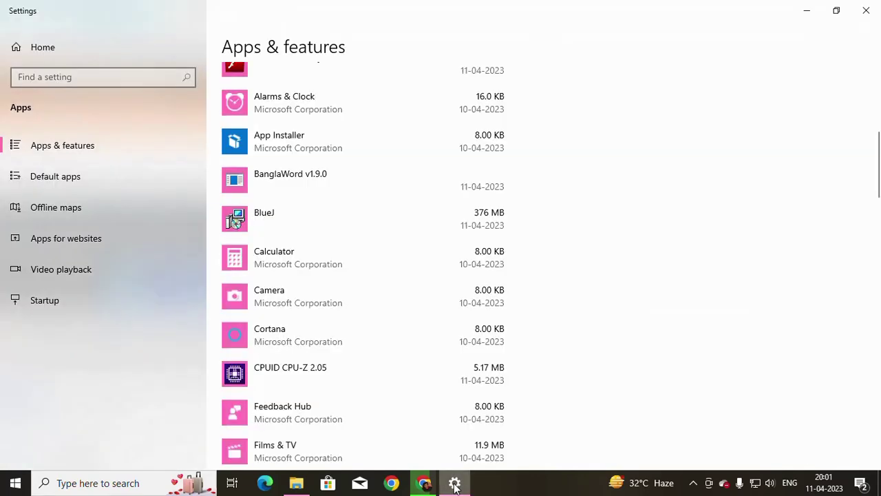
pyautogui.scroll(3, 374, 259)
pyautogui.scroll(-5, 371, 257)
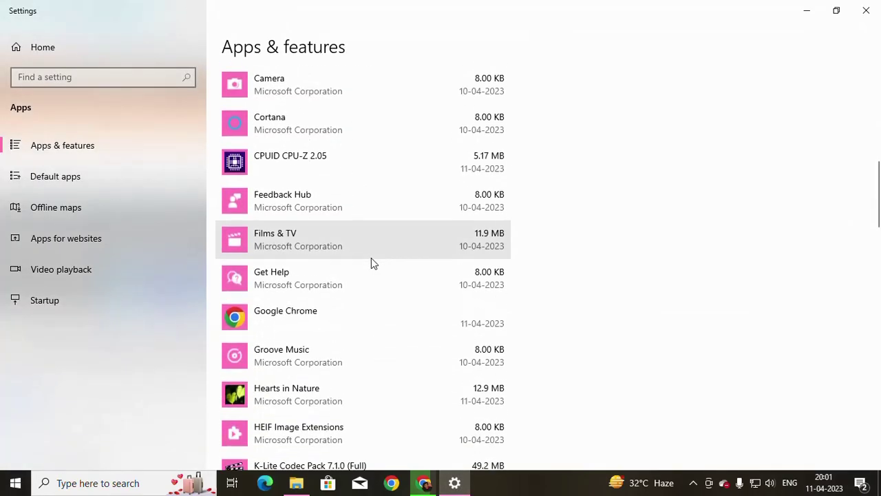
pyautogui.scroll(3, 371, 278)
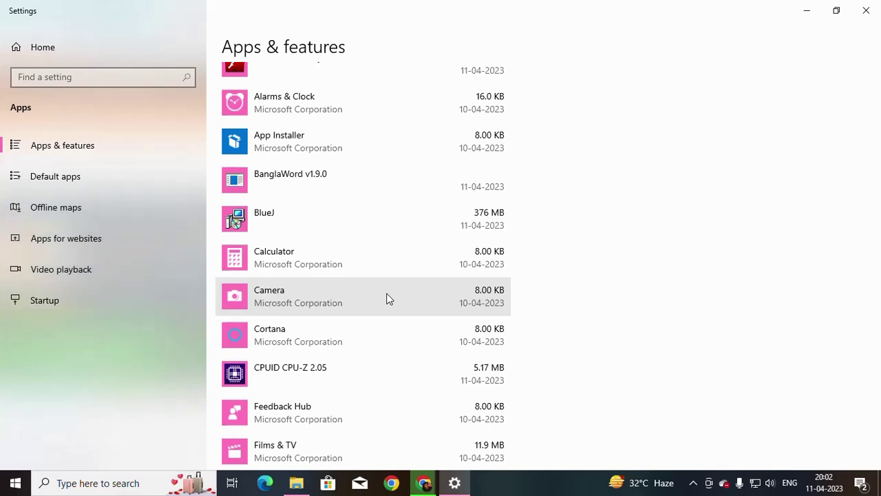
# Check the setup download in Chrome, then show the desktop and open the Downloads folder in File Explorer.
pyautogui.click(423, 483)
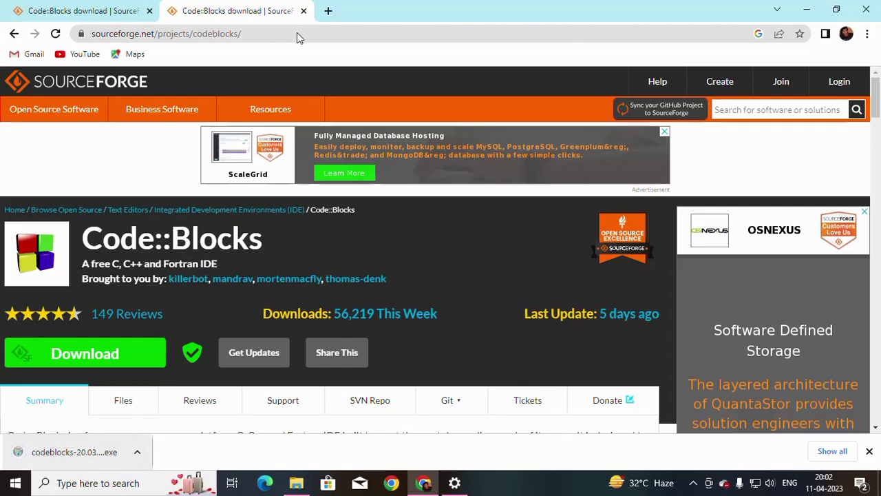
pyautogui.click(880, 482)
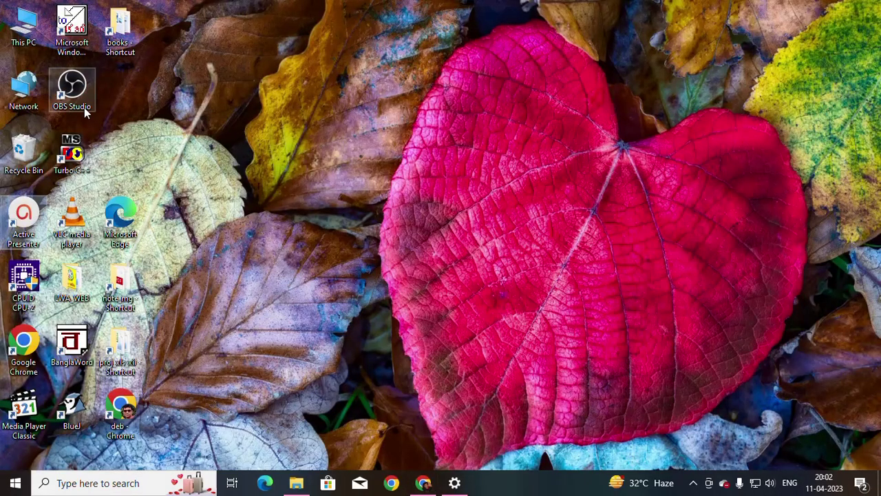
pyautogui.doubleClick(42, 42)
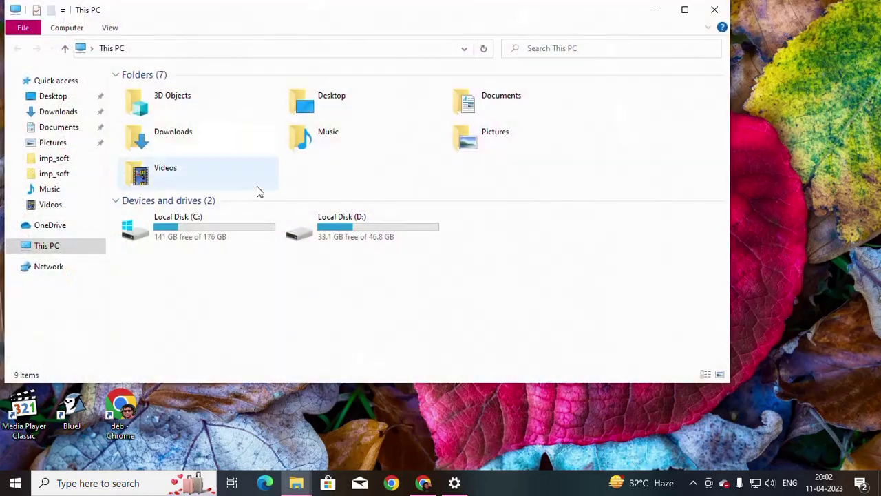
pyautogui.click(58, 111)
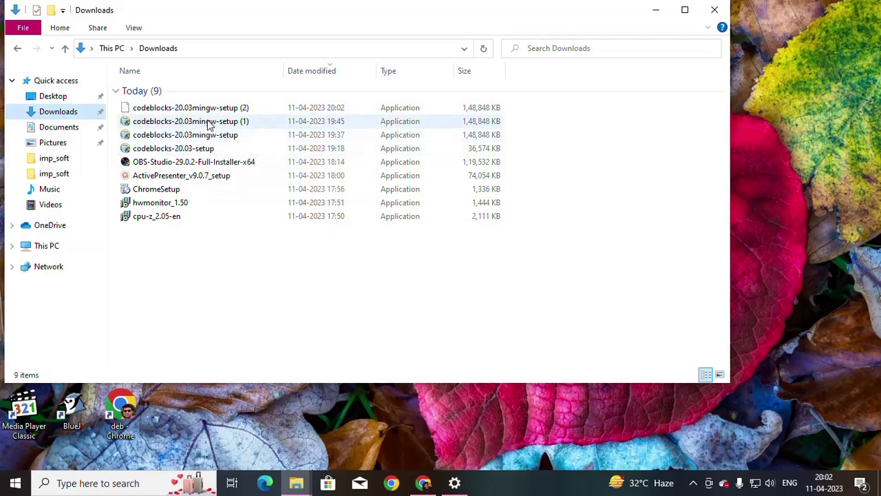
# Refresh the Downloads folder and run codeblocks-20.03mingw-setup (2) as administrator.
pyautogui.click(215, 110)
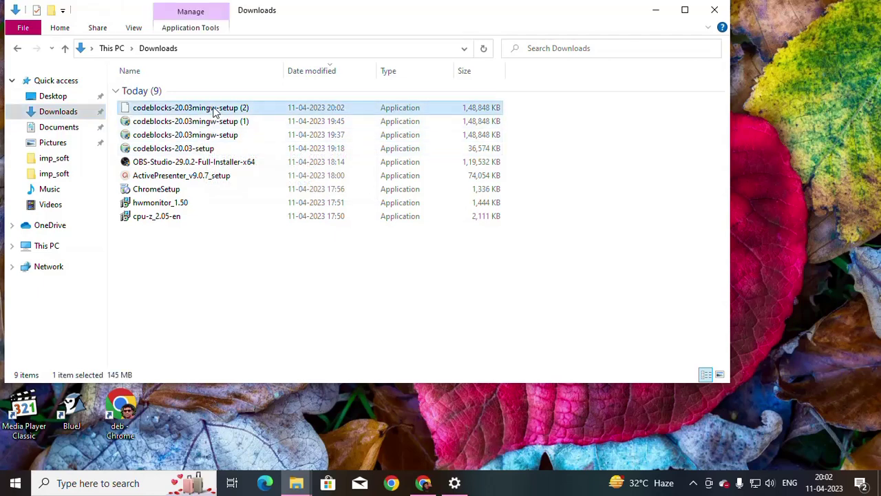
pyautogui.rightClick(287, 324)
pyautogui.click(327, 202)
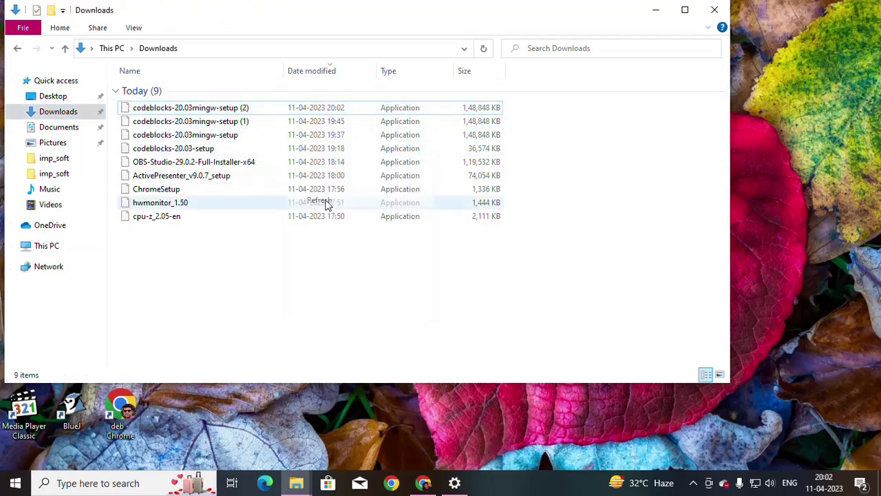
pyautogui.click(234, 109)
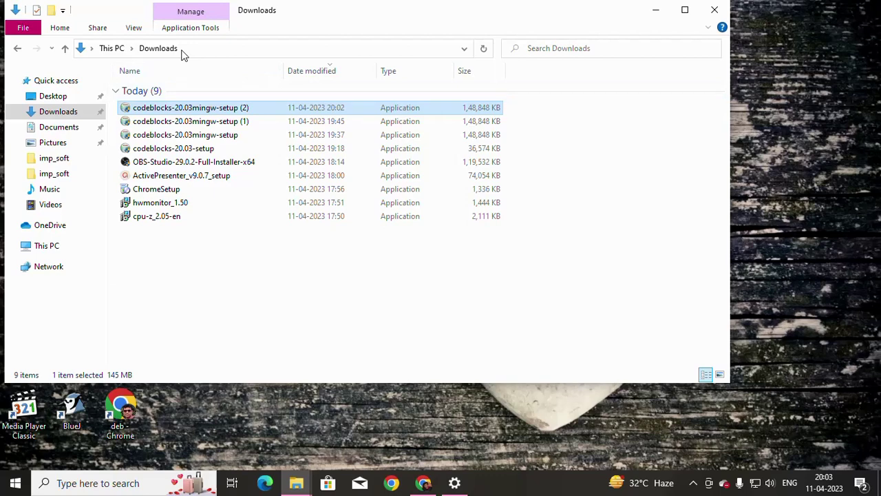
pyautogui.rightClick(193, 112)
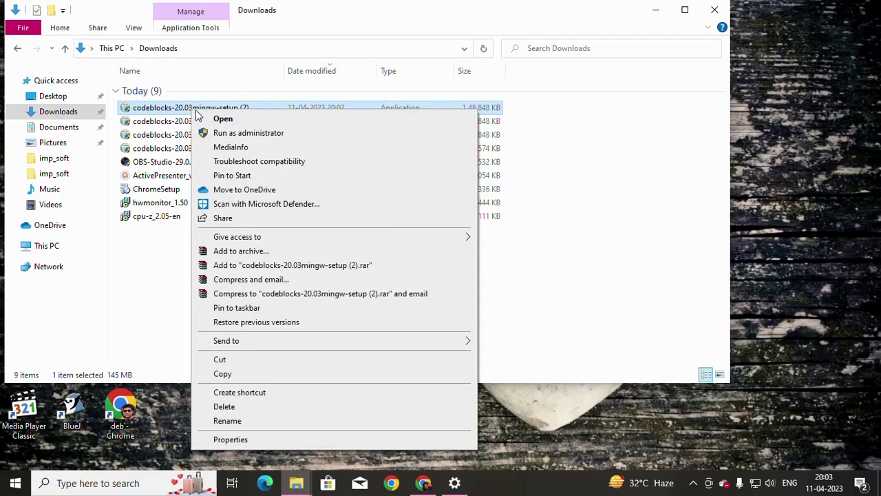
pyautogui.click(232, 134)
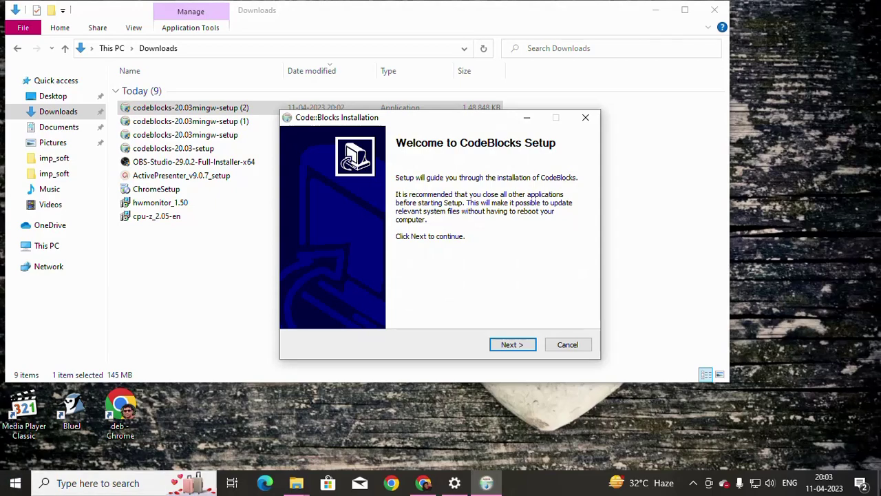
# Accept the CodeBlocks license agreement and keep the full install with all plugins and tools.
pyautogui.click(525, 345)
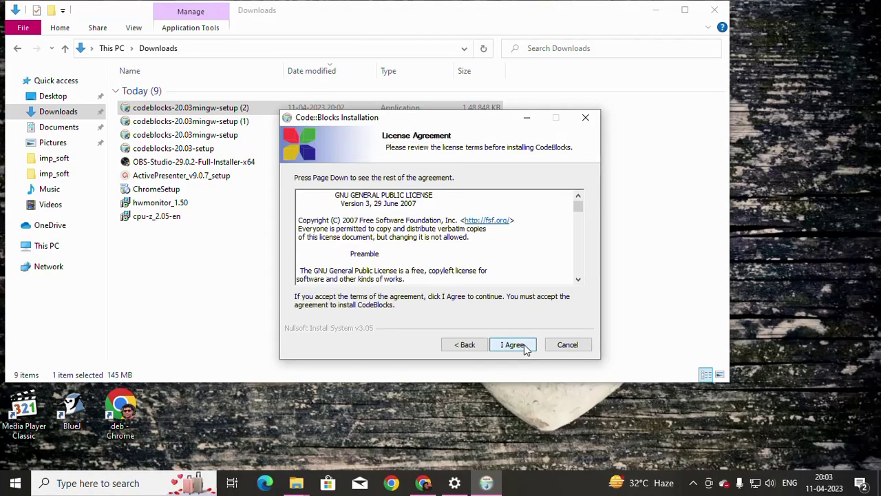
pyautogui.click(526, 348)
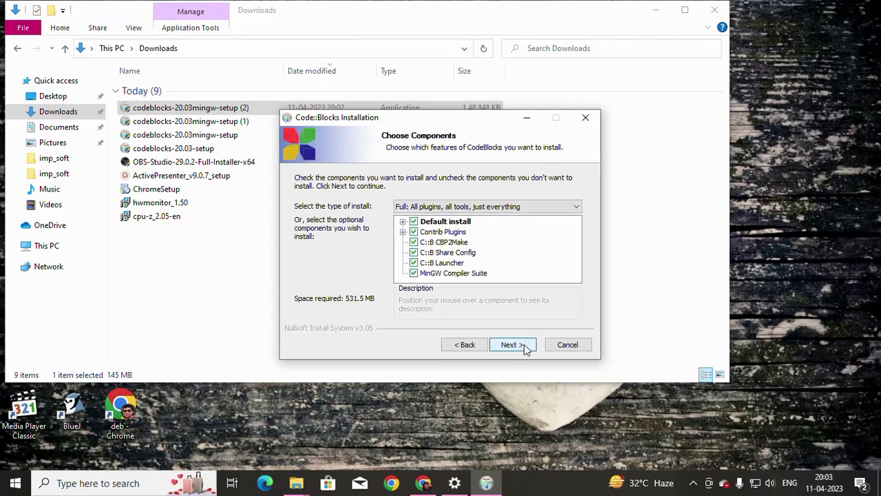
pyautogui.click(524, 346)
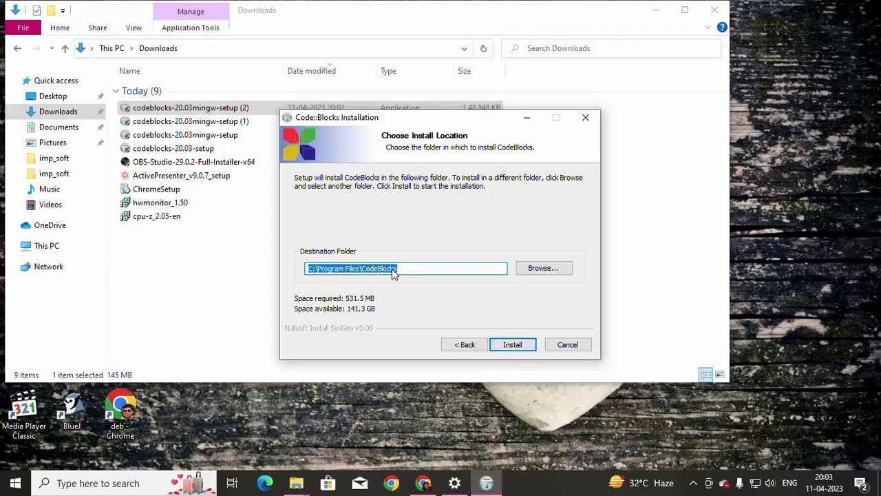
# Choose Common Files inside Program Files on Local Disk (C:) as the installation's destination folder.
pyautogui.click(524, 271)
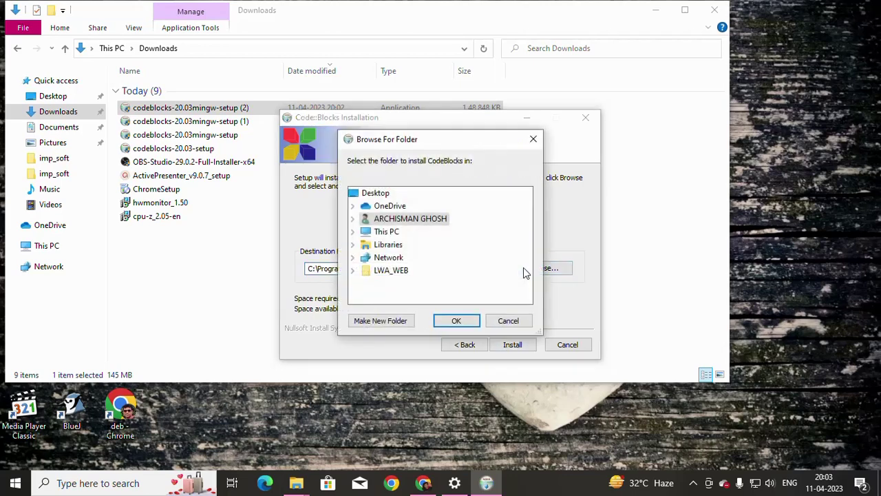
pyautogui.doubleClick(383, 231)
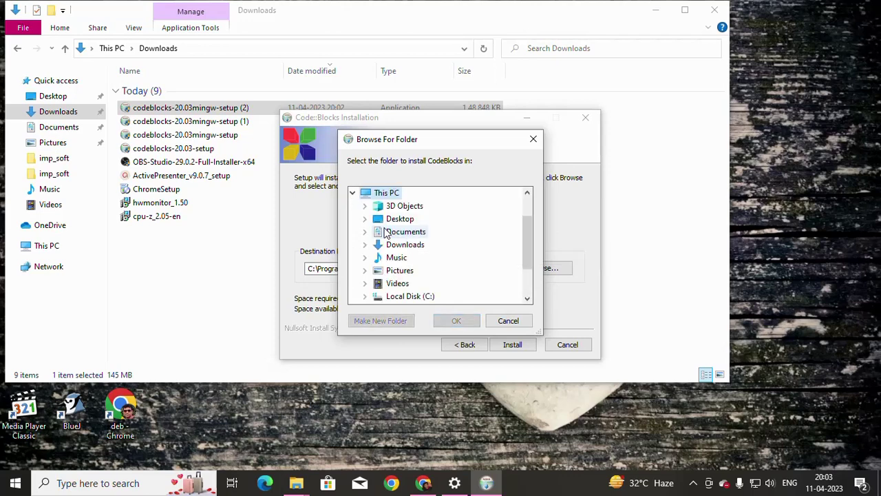
pyautogui.doubleClick(411, 296)
pyautogui.scroll(-1, 439, 287)
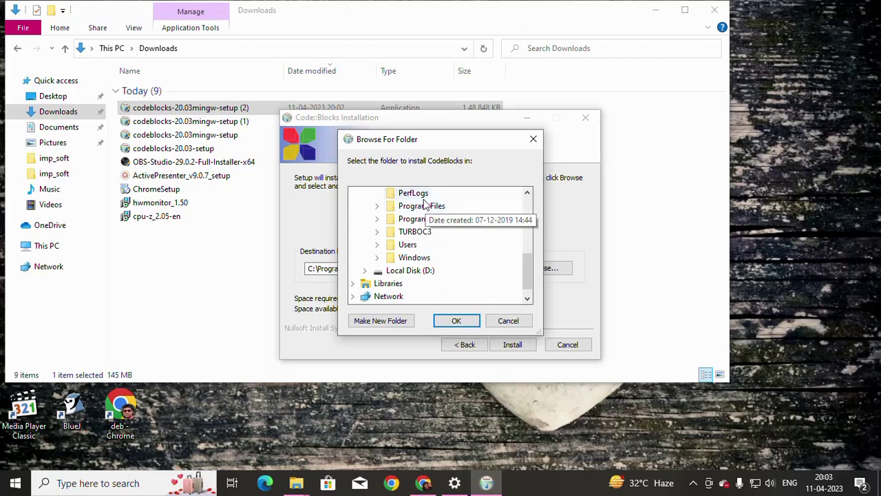
pyautogui.click(423, 206)
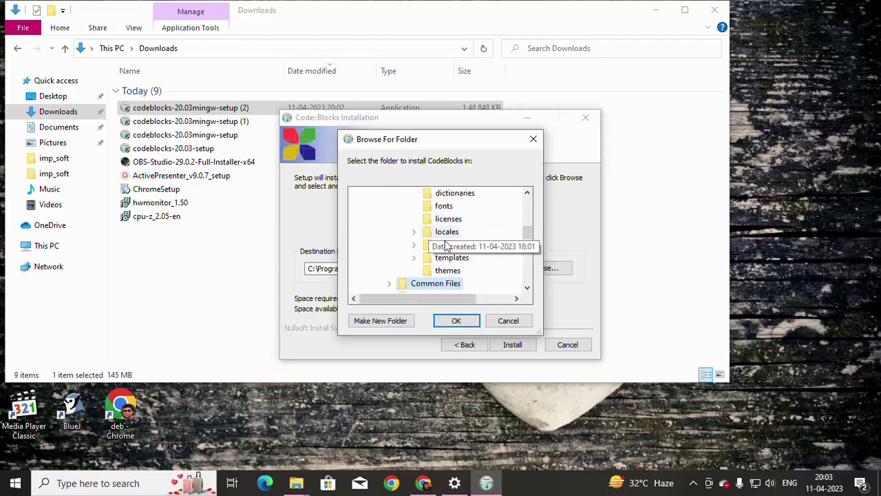
pyautogui.click(456, 321)
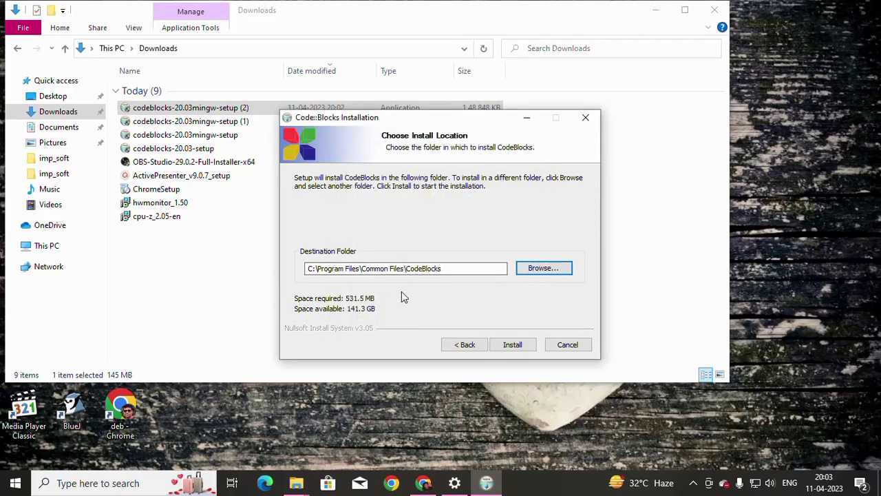
# Clear the whole destination folder path.
pyautogui.click(448, 269)
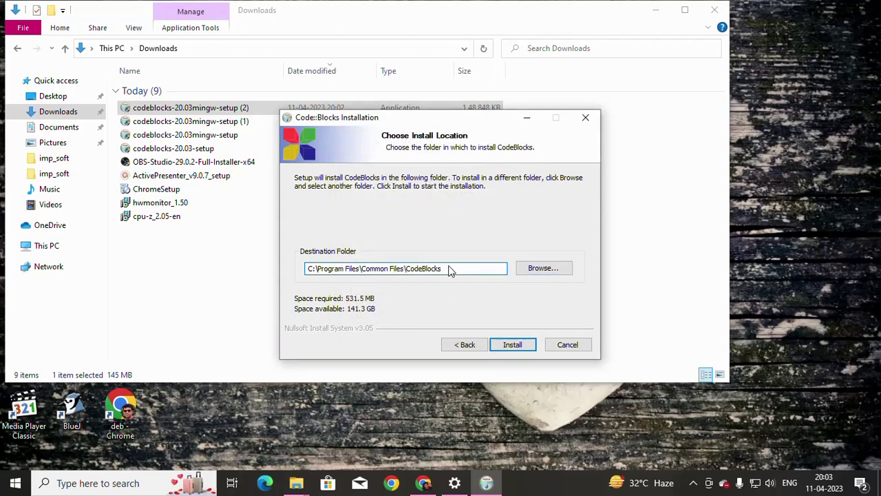
pyautogui.press('BackSpace')
pyautogui.press('BackSpace')
pyautogui.press('BackSpace')
pyautogui.press('BackSpace')
pyautogui.press('BackSpace')
pyautogui.press('BackSpace')
pyautogui.press('BackSpace')
pyautogui.press('BackSpace')
pyautogui.press('BackSpace')
pyautogui.press('BackSpace')
pyautogui.press('BackSpace')
pyautogui.press('BackSpace')
pyautogui.press('BackSpace')
pyautogui.press('BackSpace')
pyautogui.press('BackSpace')
pyautogui.press('BackSpace')
pyautogui.press('BackSpace')
pyautogui.press('BackSpace')
pyautogui.press('BackSpace')
pyautogui.press('BackSpace')
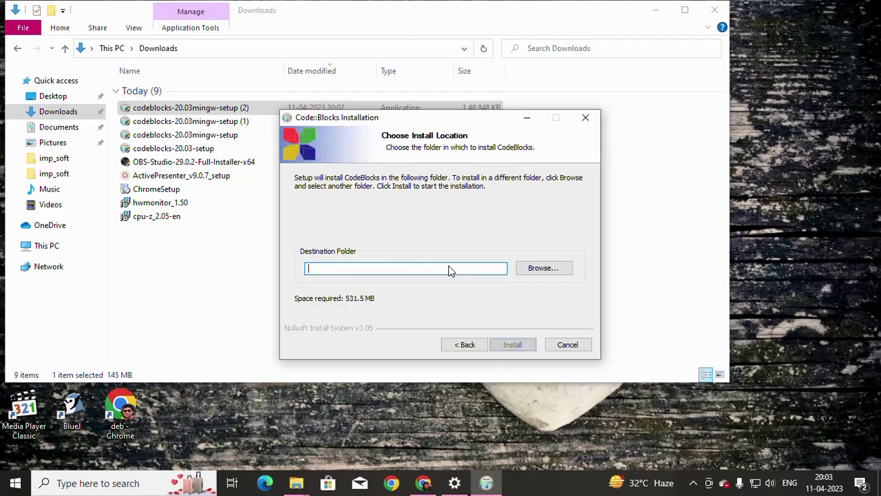
# Choose Program Files on Local Disk (C:) as the parent folder, giving C:\Program Files\CodeBlocks, and start the installation.
pyautogui.click(547, 272)
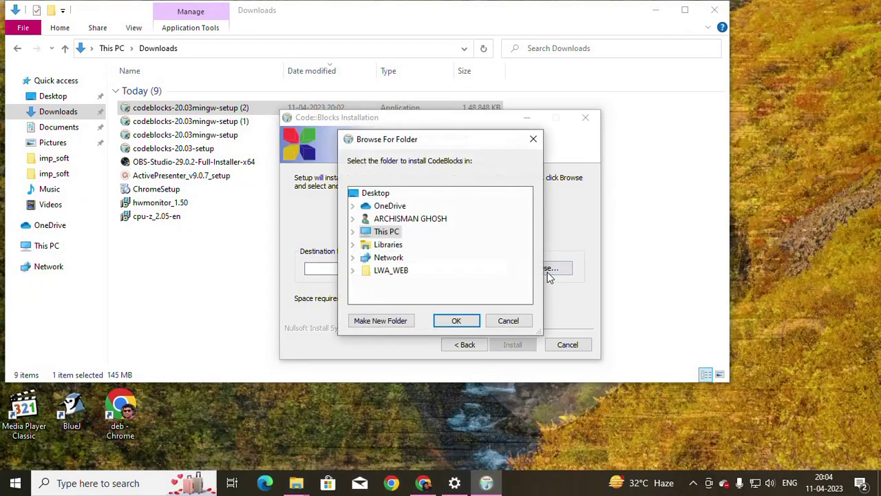
pyautogui.doubleClick(387, 232)
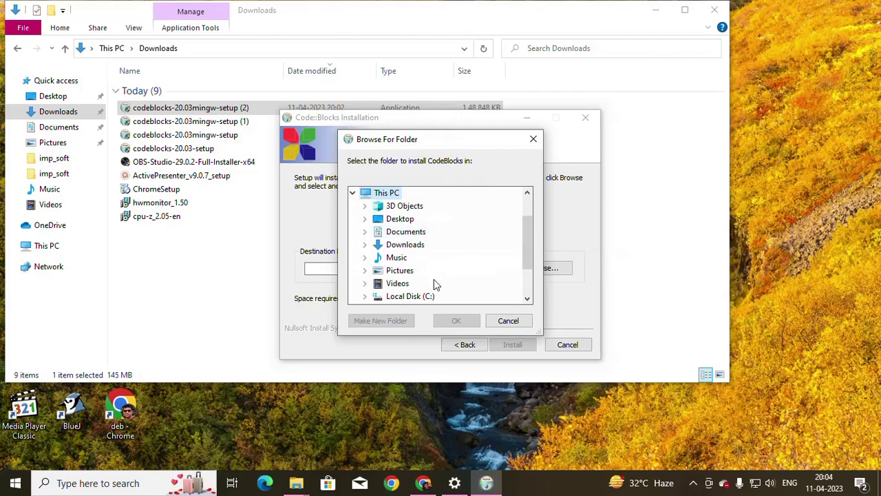
pyautogui.scroll(-2, 413, 244)
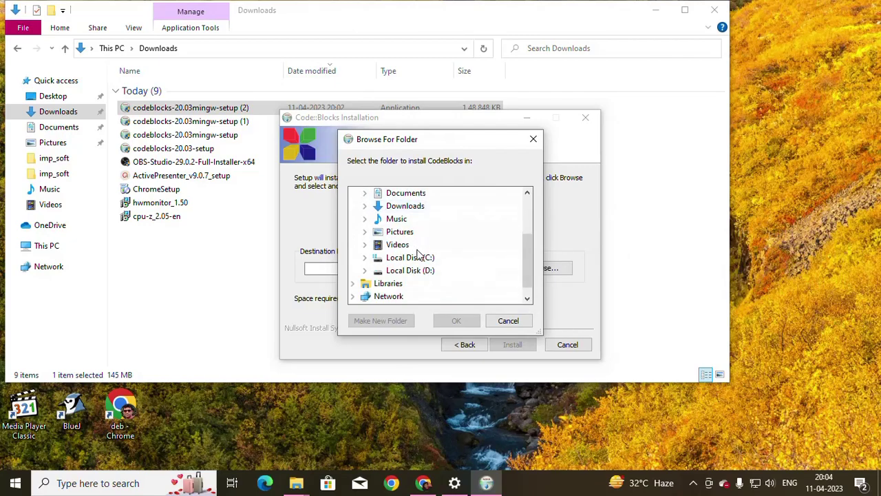
pyautogui.doubleClick(419, 255)
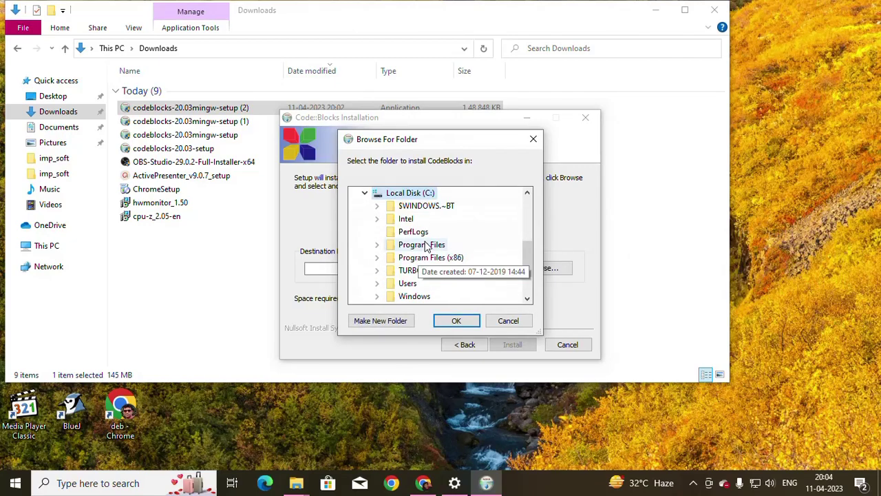
pyautogui.doubleClick(421, 245)
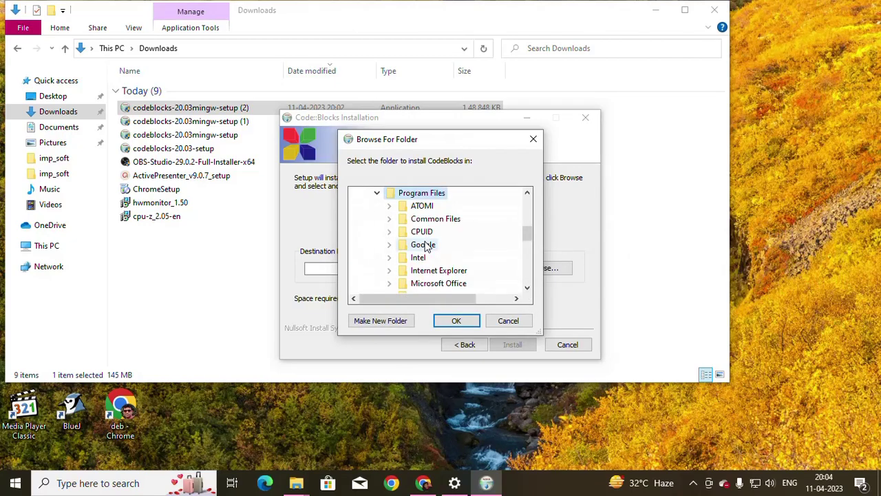
pyautogui.click(463, 321)
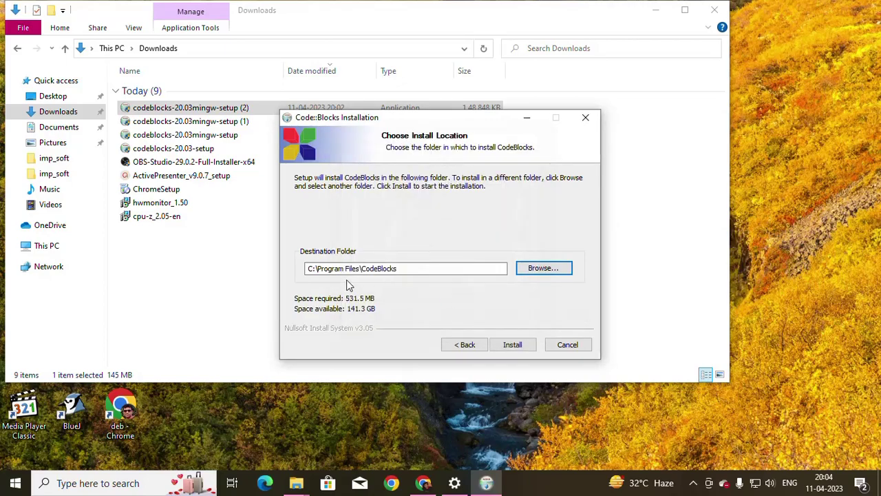
pyautogui.click(508, 346)
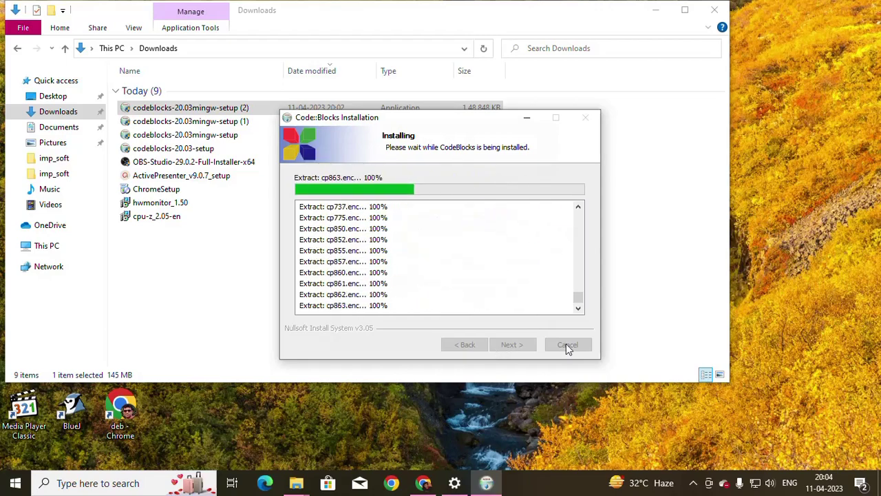
pyautogui.click(694, 483)
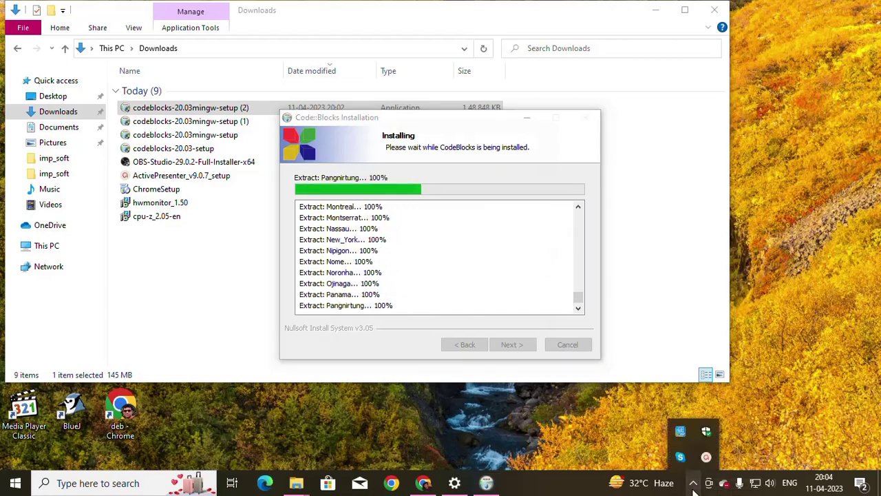
pyautogui.click(706, 457)
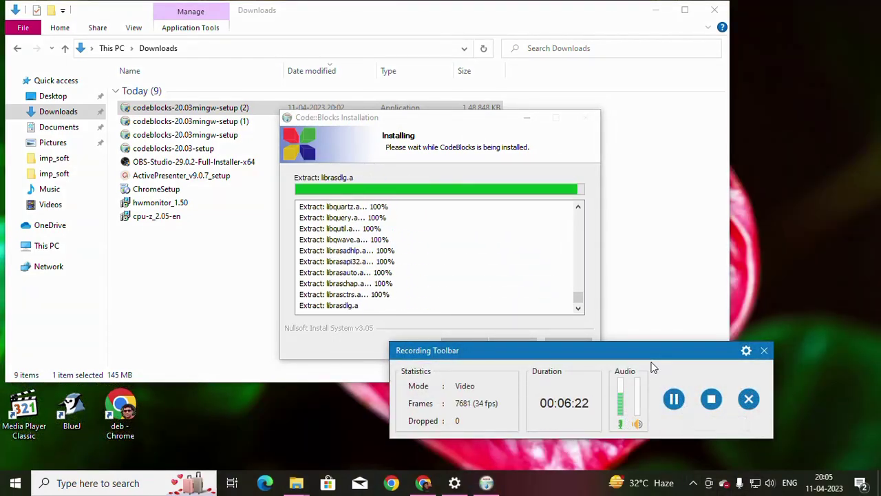
pyautogui.moveTo(644, 356); pyautogui.dragTo(659, 462)
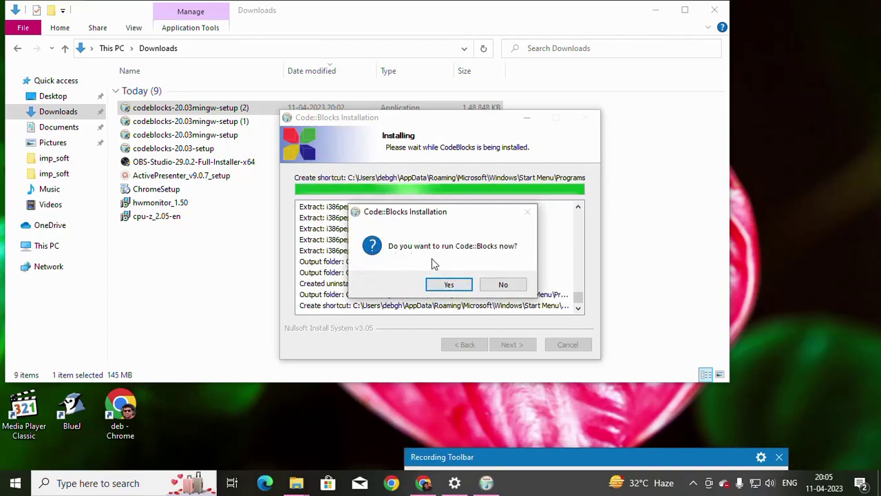
# Agree to run Code::Blocks from the installer and create a new empty file.
pyautogui.click(449, 284)
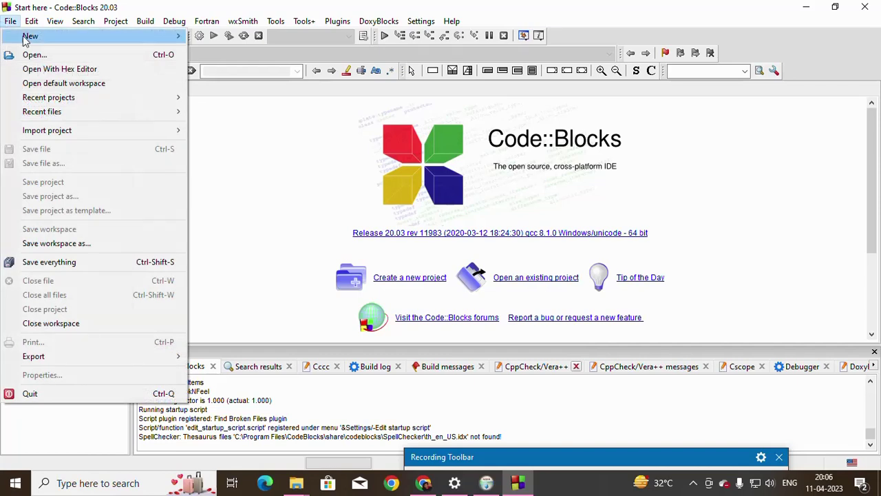
pyautogui.moveTo(26, 41)
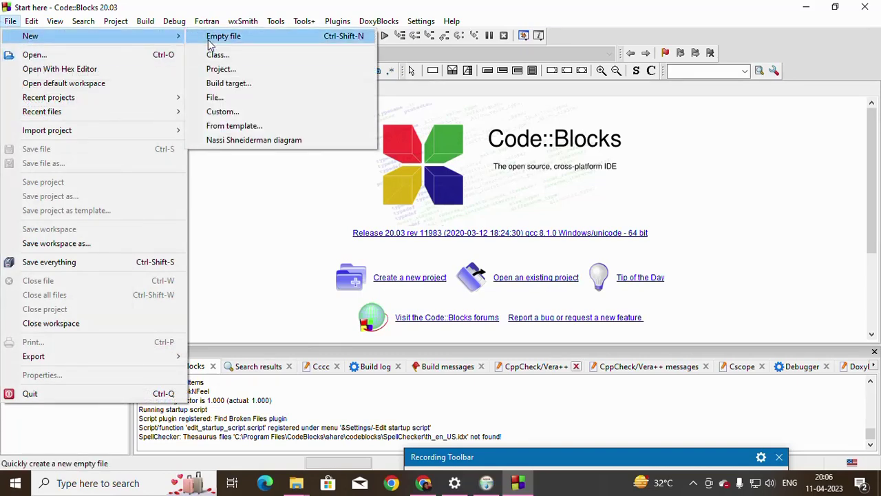
pyautogui.click(330, 39)
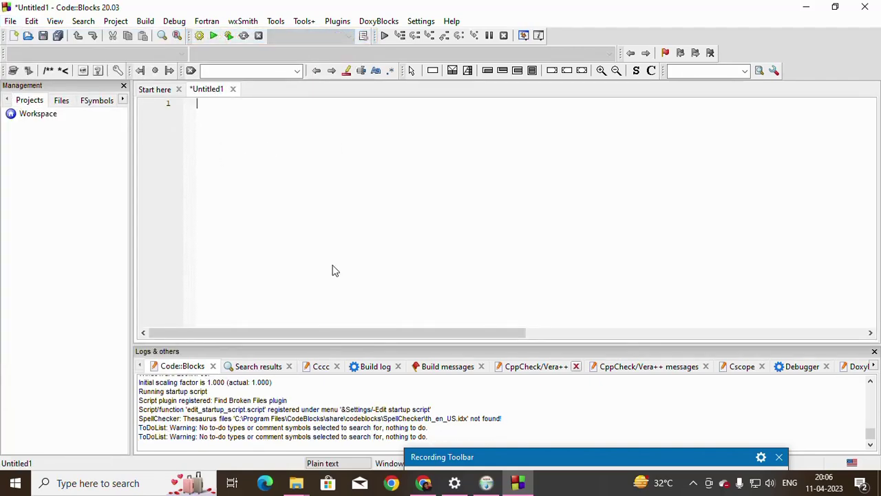
# Write the line #include <stdio.h> followed by a void main() function with its braces.
pyautogui.write('#i')
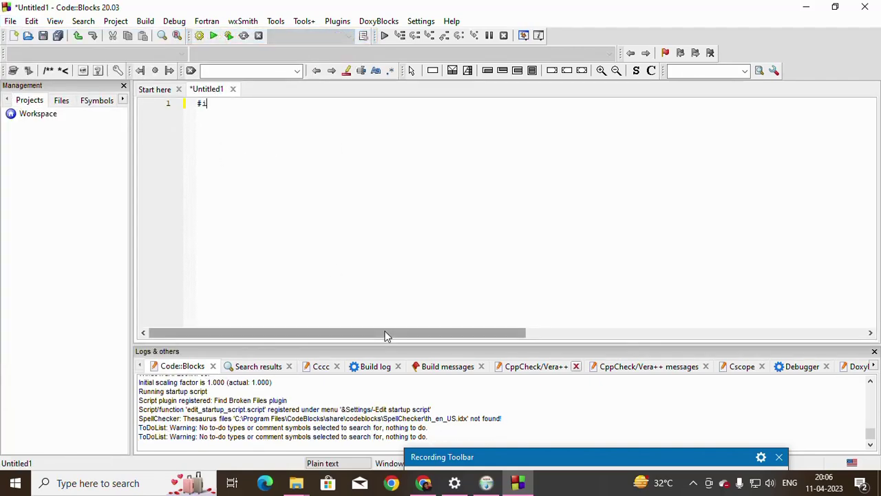
pyautogui.write('nclude <stdio.h>')
pyautogui.press('Return')
pyautogui.write('void')
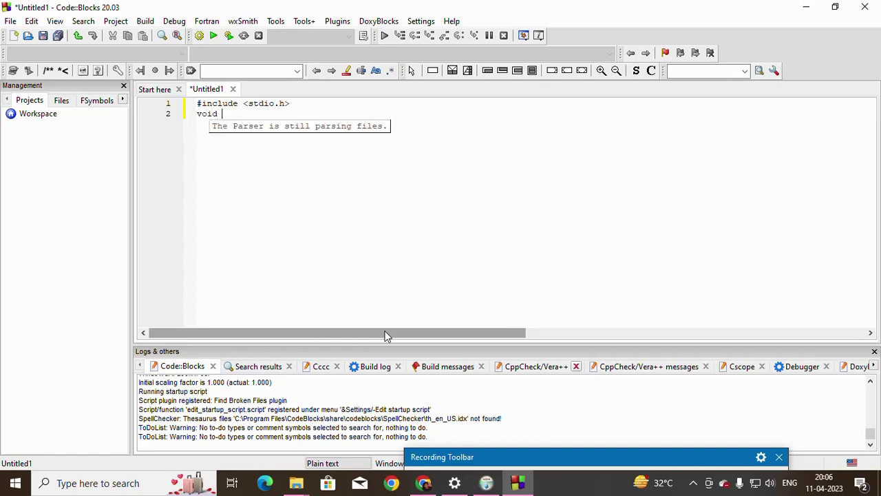
pyautogui.write(' main()')
pyautogui.press('Return')
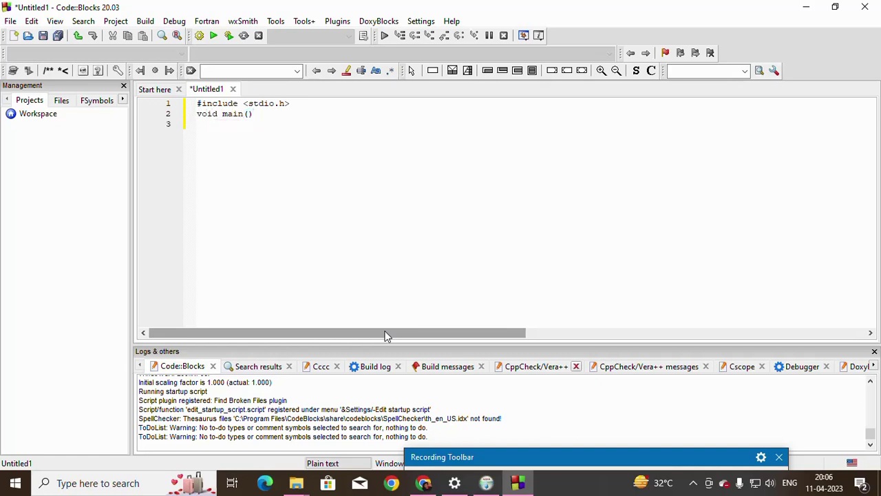
pyautogui.write('{')
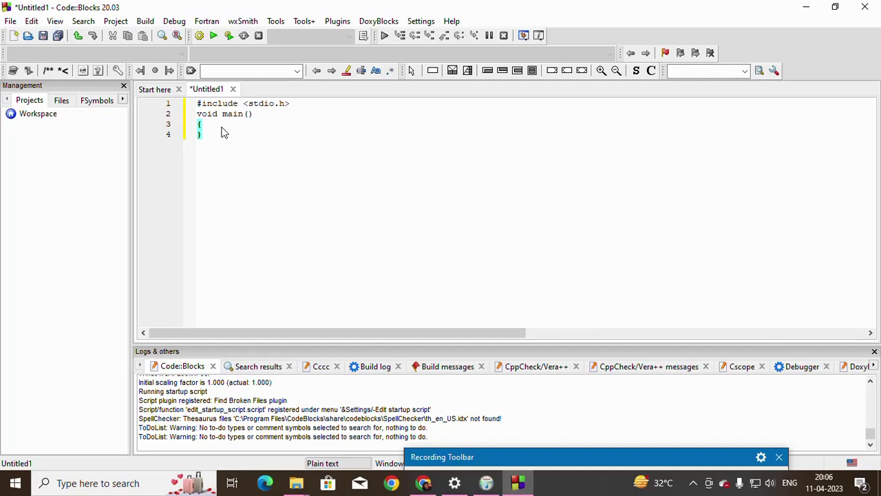
# Add the statement printf("\n welcome to our LWA"); between the braces of main.
pyautogui.press('Return')
pyautogui.write('print')
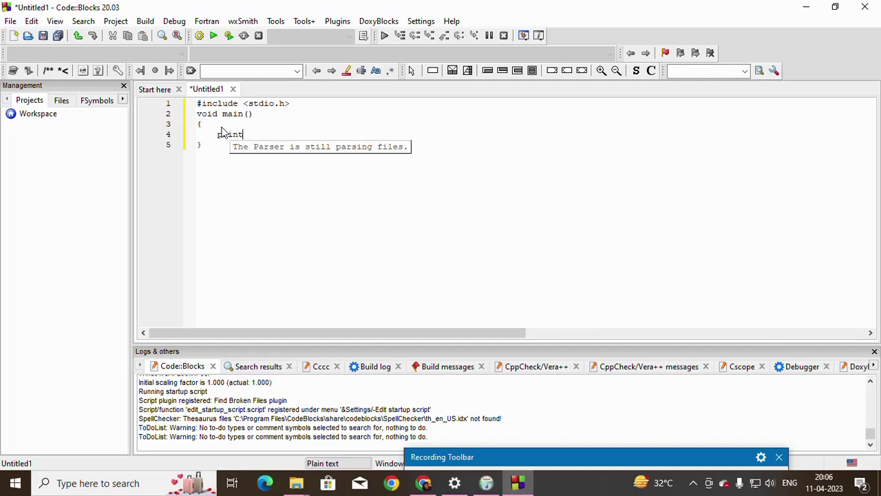
pyautogui.write('f(')
pyautogui.write('"\\n ')
pyautogui.write('welco')
pyautogui.write('me ')
pyautogui.write('to ou')
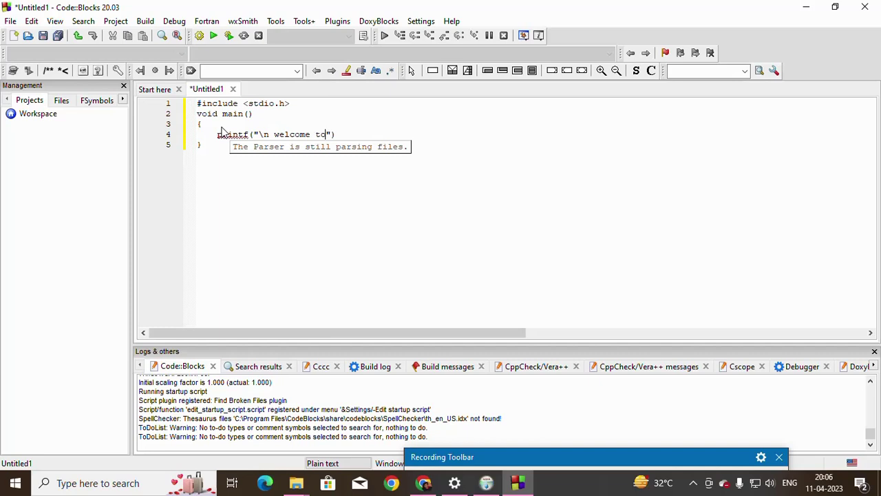
pyautogui.write('r LWA"')
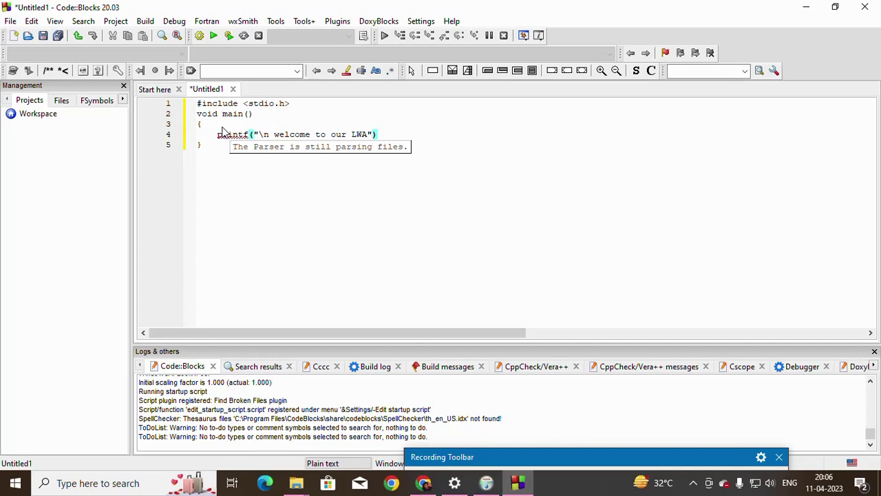
pyautogui.click(386, 135)
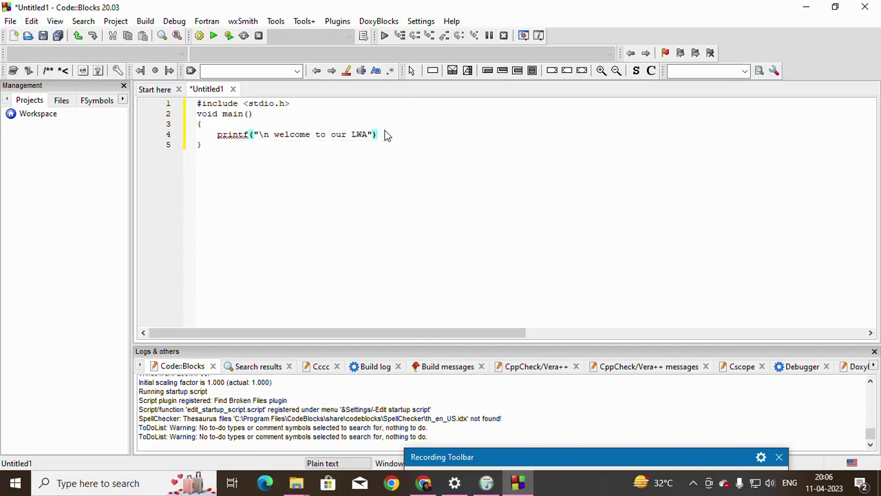
pyautogui.write(';')
pyautogui.click(308, 198)
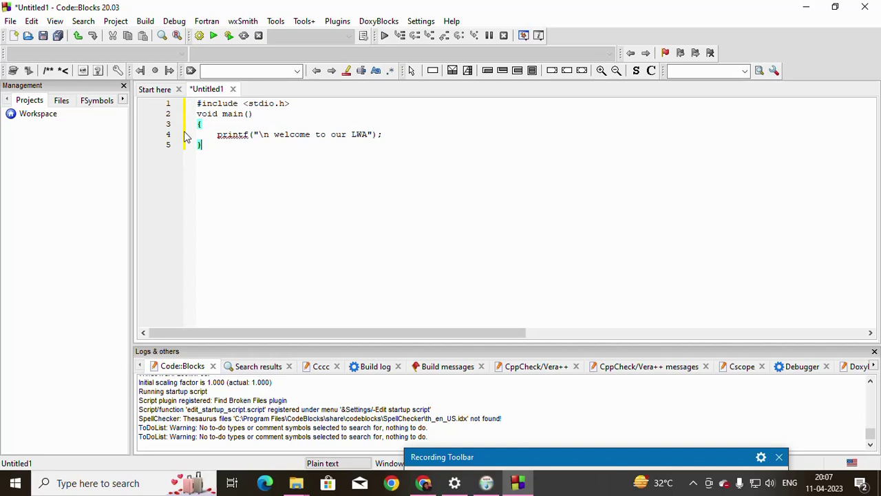
# Save the file as p1.c in the c folder under Documents, replacing the existing p1.c.
pyautogui.click(10, 21)
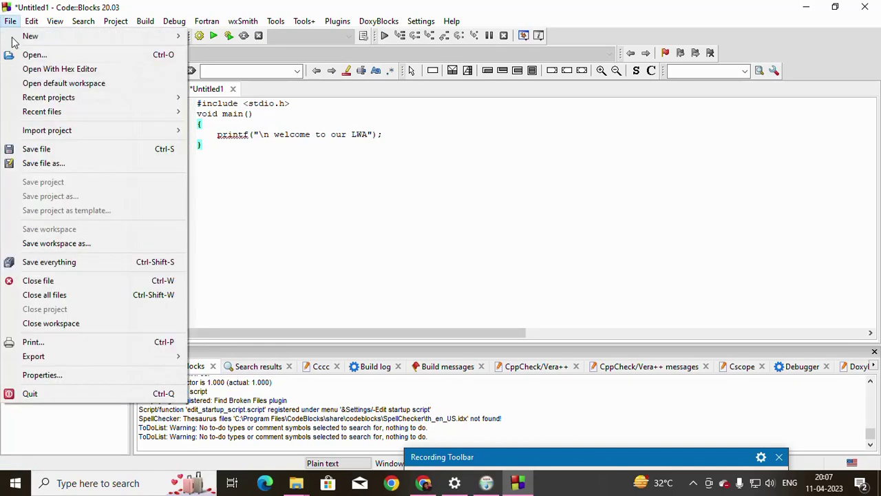
pyautogui.click(44, 163)
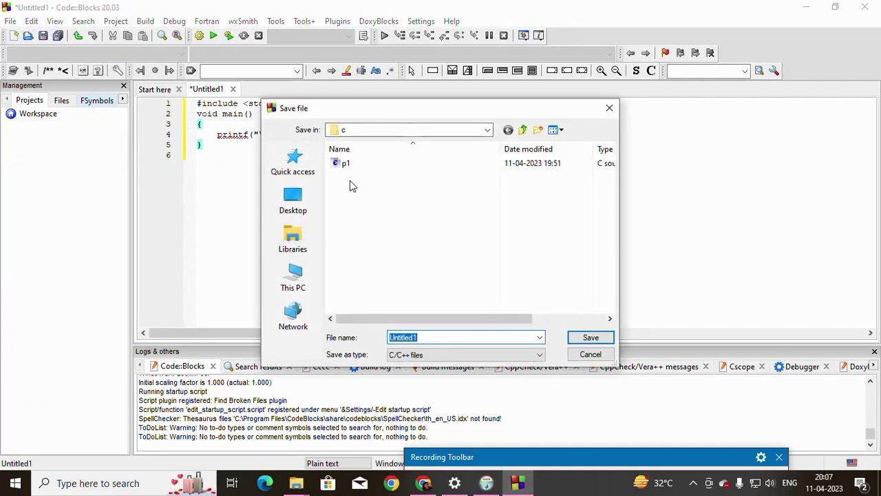
pyautogui.click(487, 130)
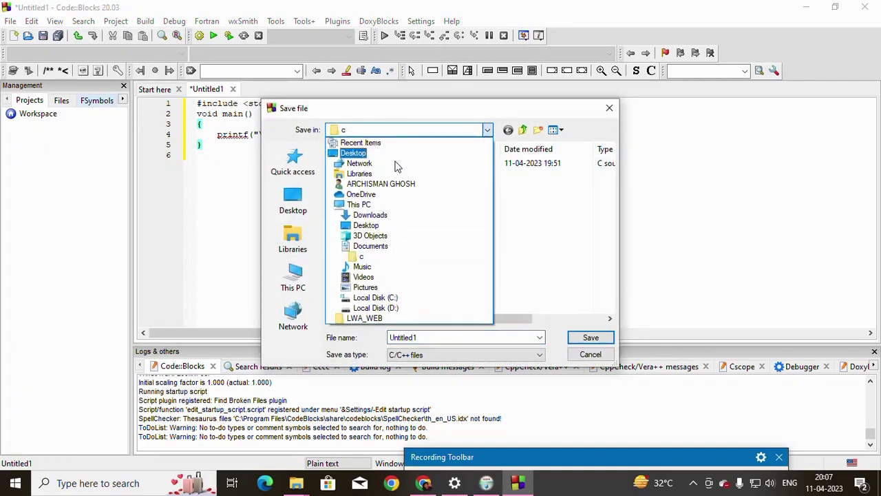
pyautogui.click(370, 257)
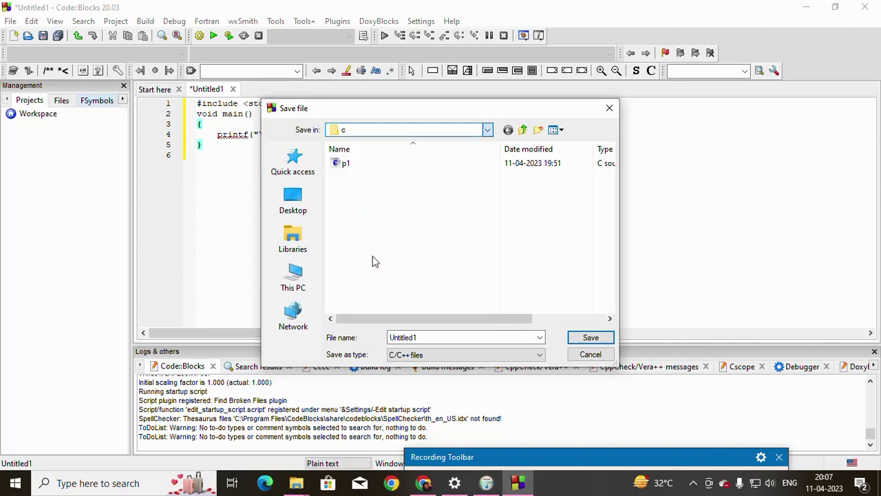
pyautogui.click(350, 166)
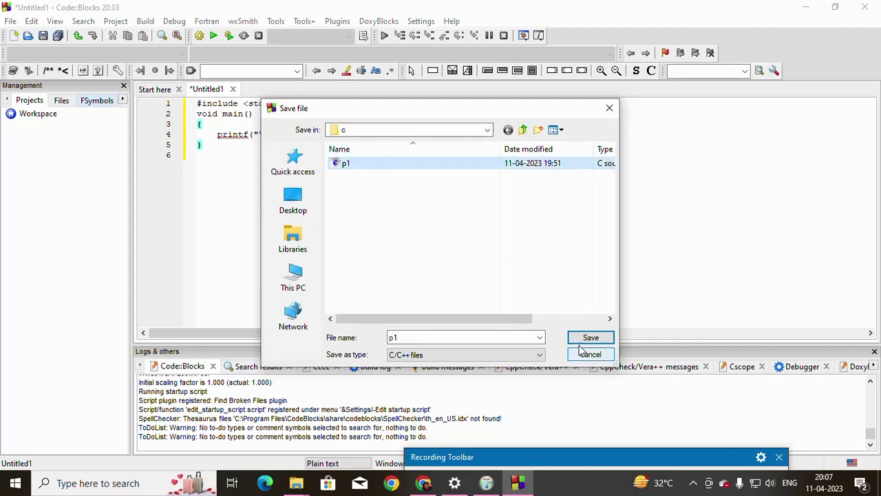
pyautogui.doubleClick(413, 338)
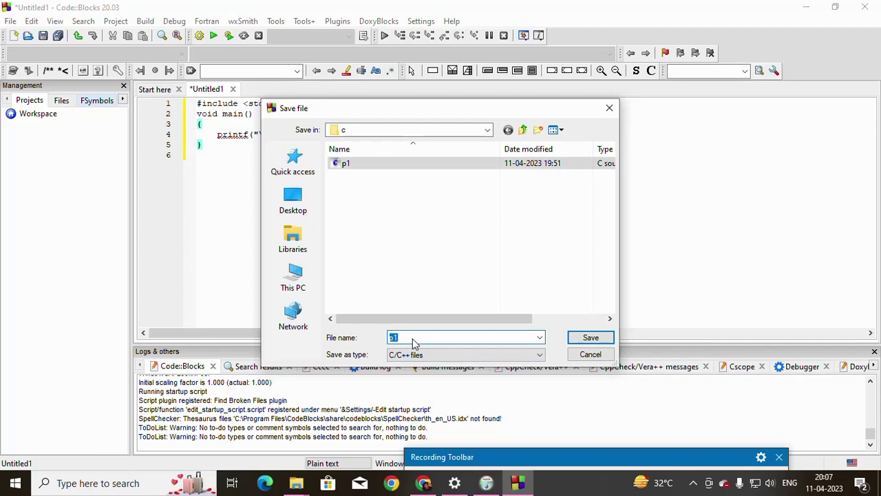
pyautogui.write('p1.c')
pyautogui.press('Return')
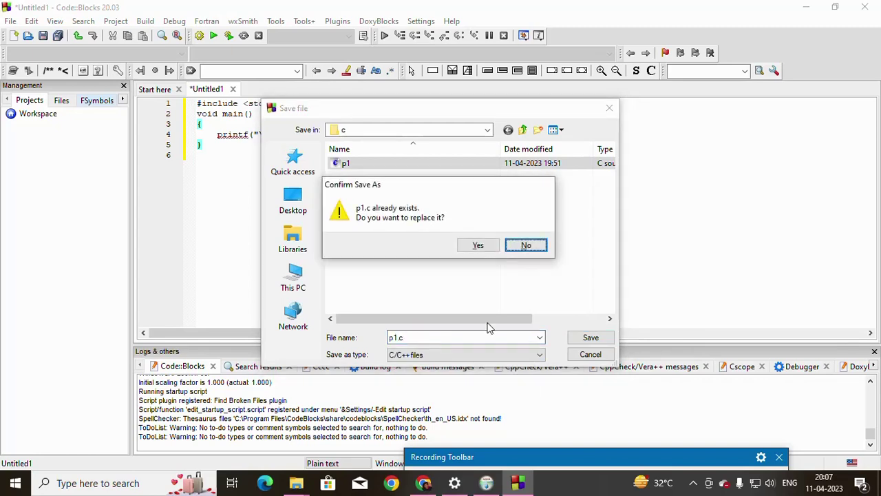
pyautogui.click(478, 251)
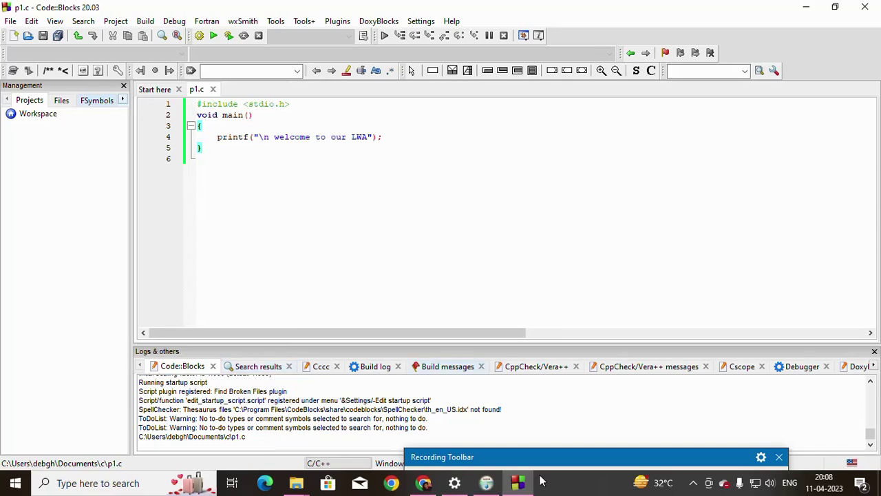
# Run p1.c to view its output, and dismiss the console window.
pyautogui.moveTo(539, 461)
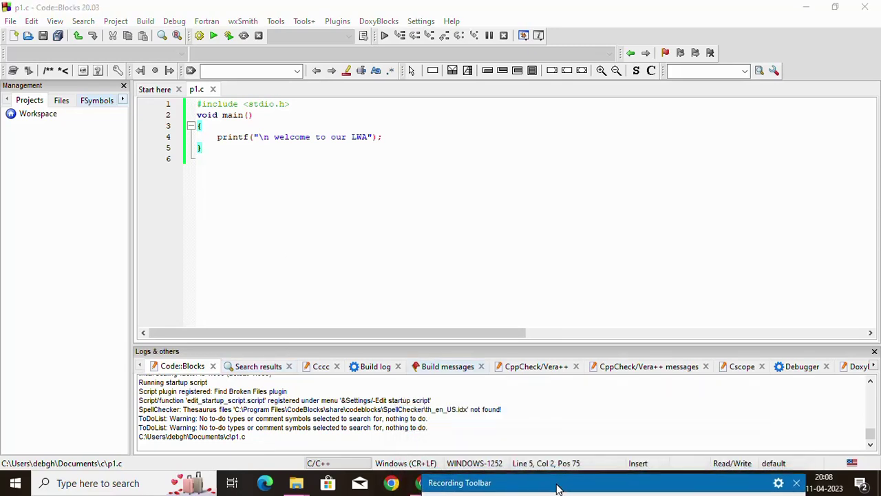
pyautogui.click(214, 35)
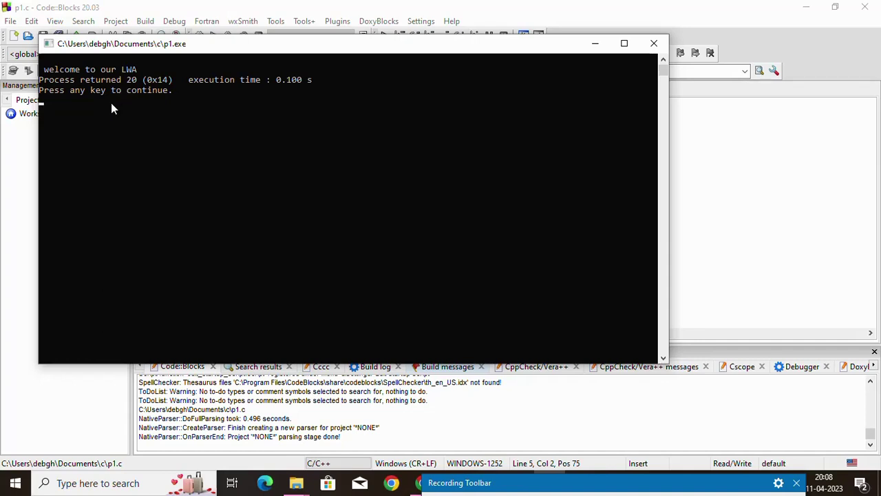
pyautogui.press('Return')
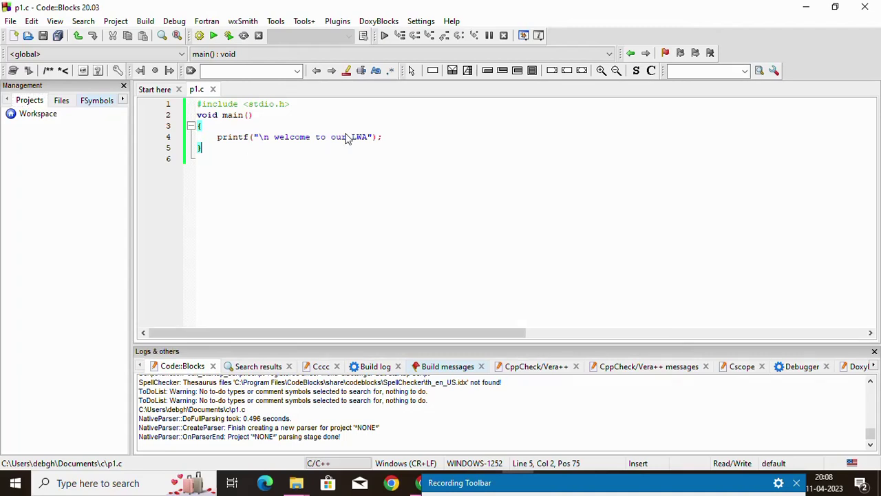
# Add printf("\n hello students") without a semicolon below the welcome statement, and build the file to check the compiler's error report.
pyautogui.click(390, 141)
pyautogui.press('Return')
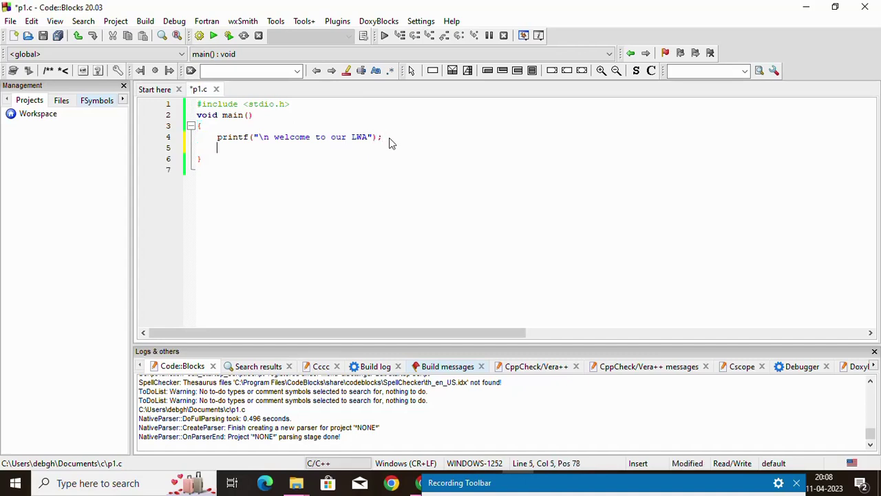
pyautogui.write('print')
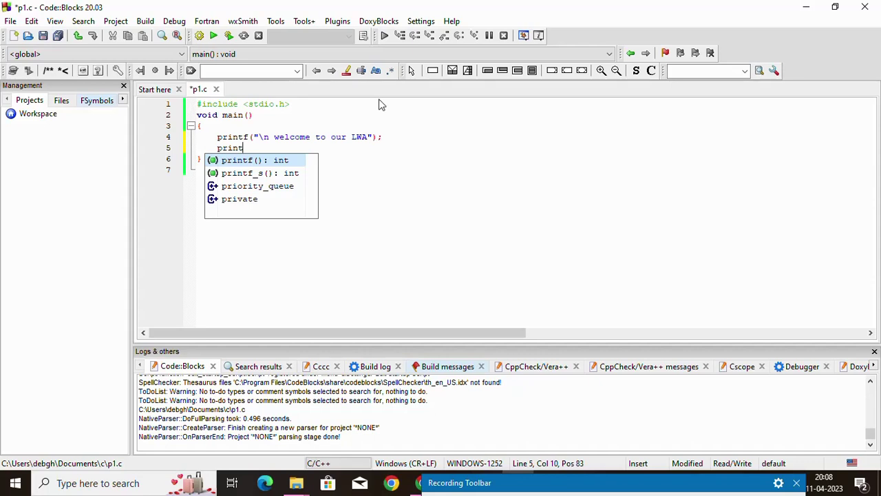
pyautogui.write('f(')
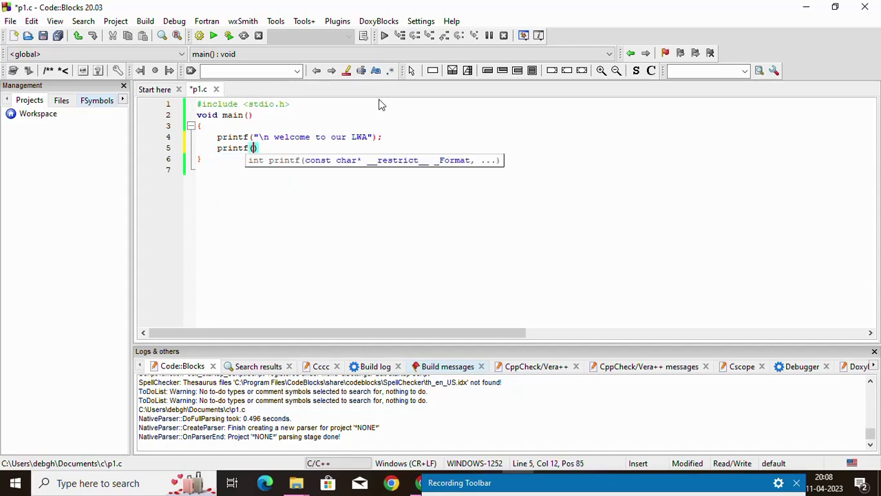
pyautogui.write('"\\n hello ')
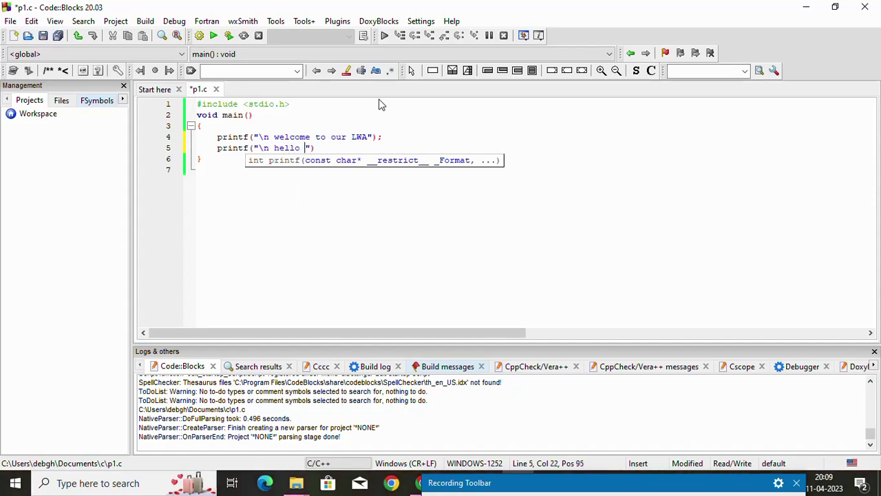
pyautogui.write('students')
pyautogui.click(355, 148)
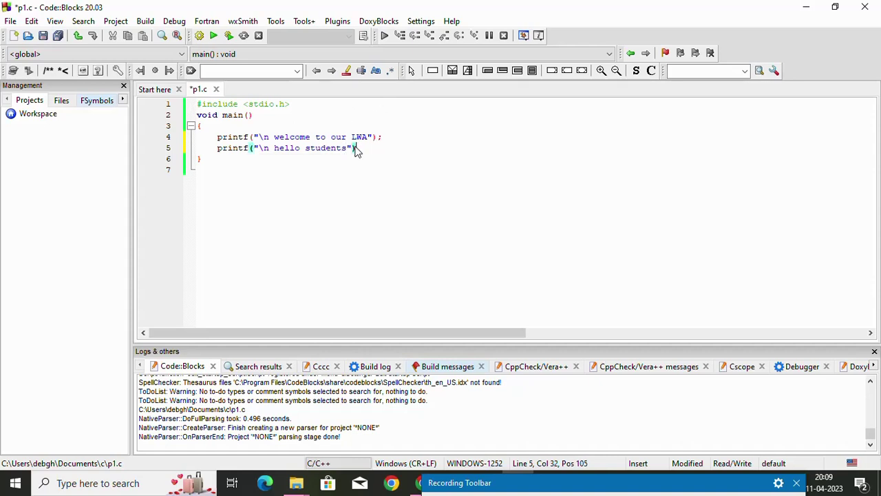
pyautogui.click(271, 210)
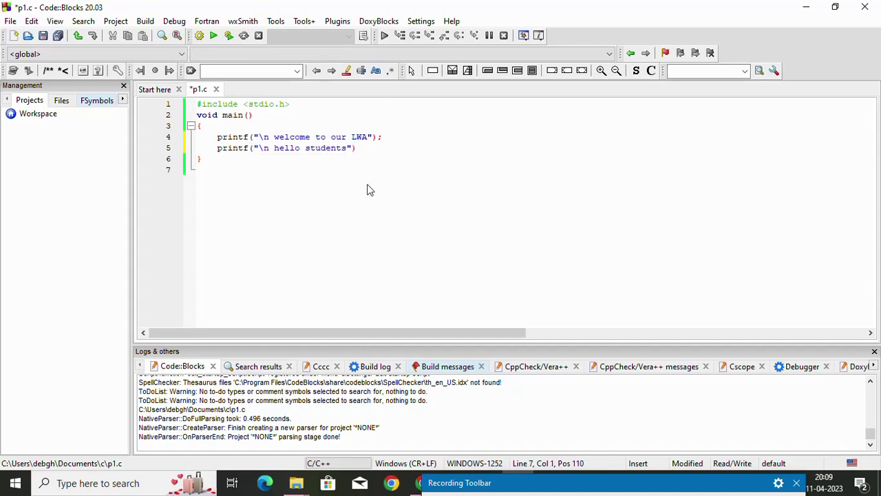
pyautogui.click(199, 38)
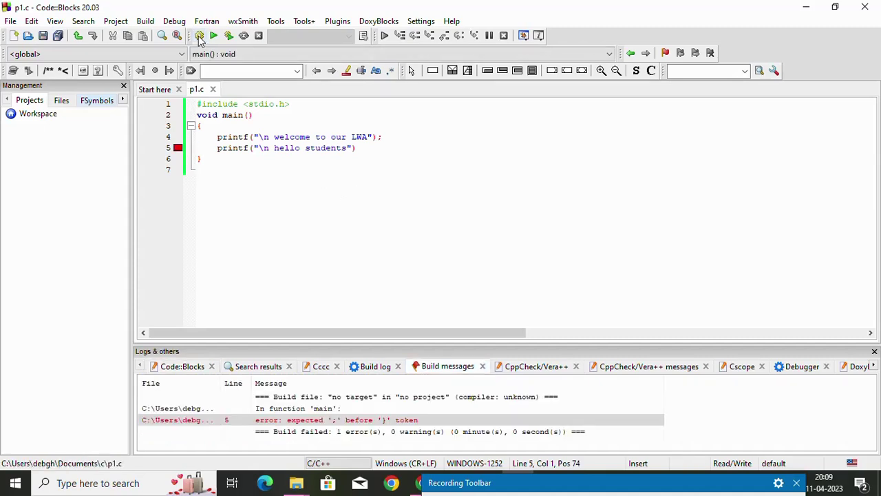
pyautogui.click(339, 423)
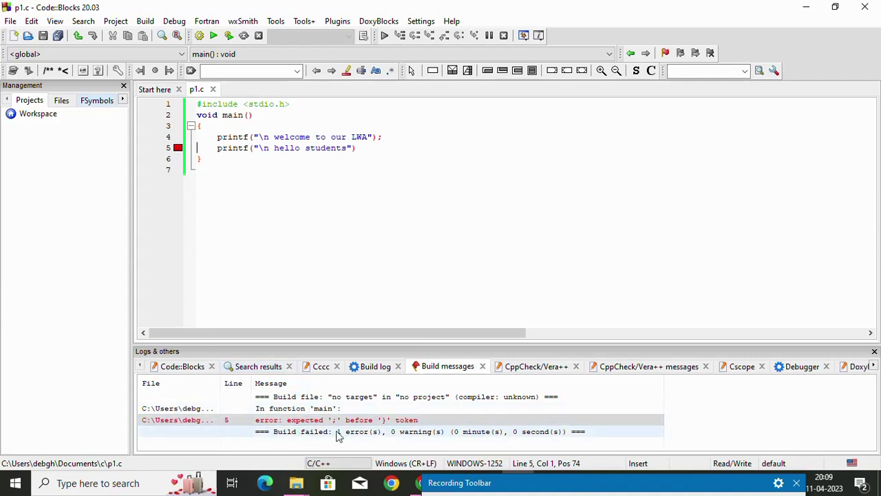
# End the hello students statement with a semicolon, and rebuild and run the program to check its output.
pyautogui.click(366, 150)
pyautogui.write(';')
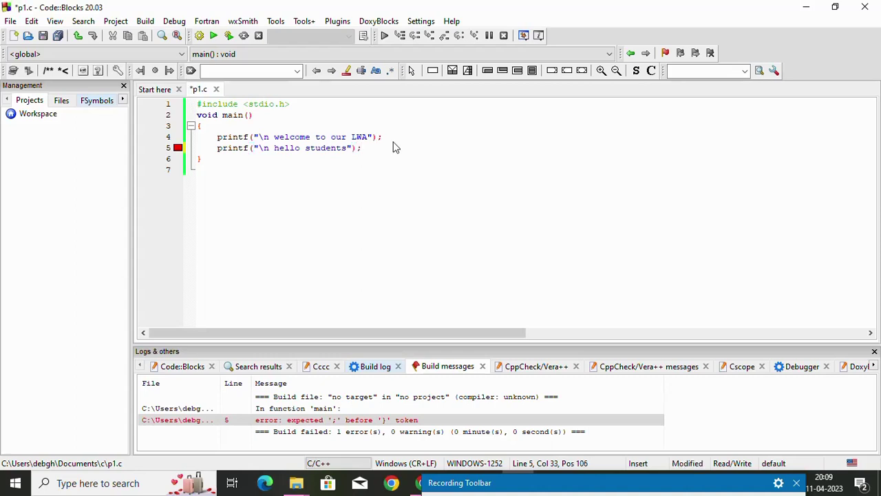
pyautogui.click(199, 35)
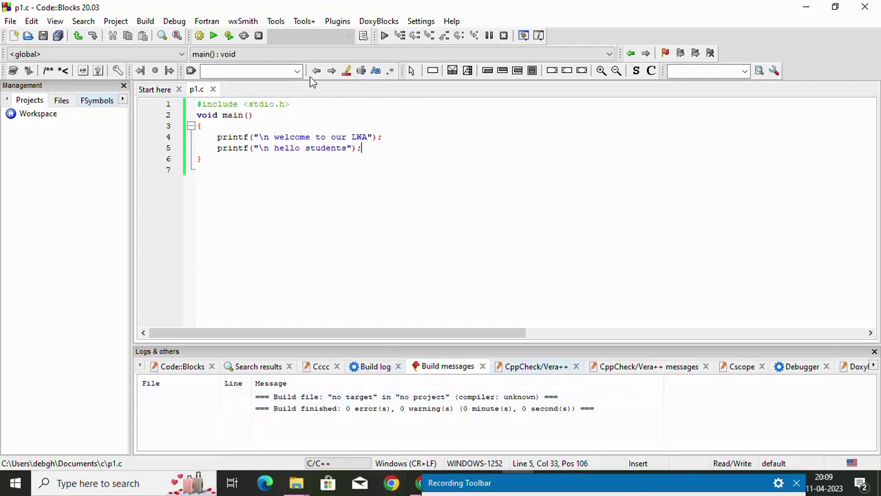
pyautogui.click(215, 38)
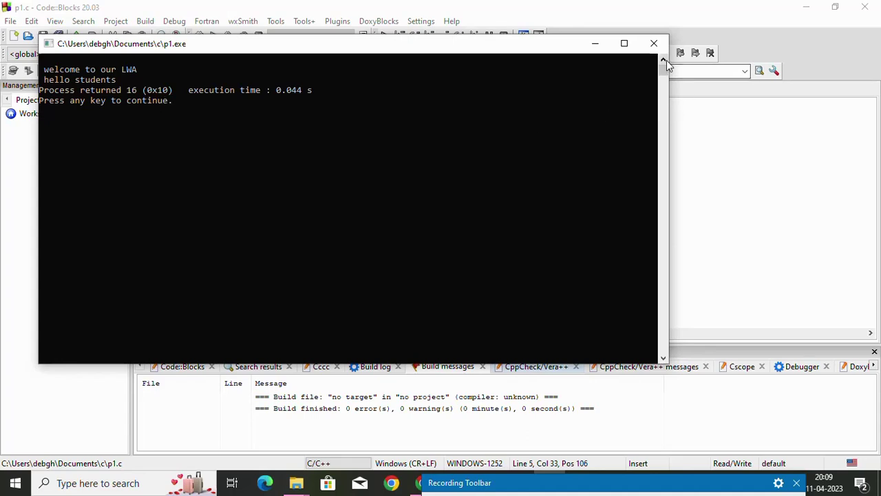
pyautogui.click(654, 44)
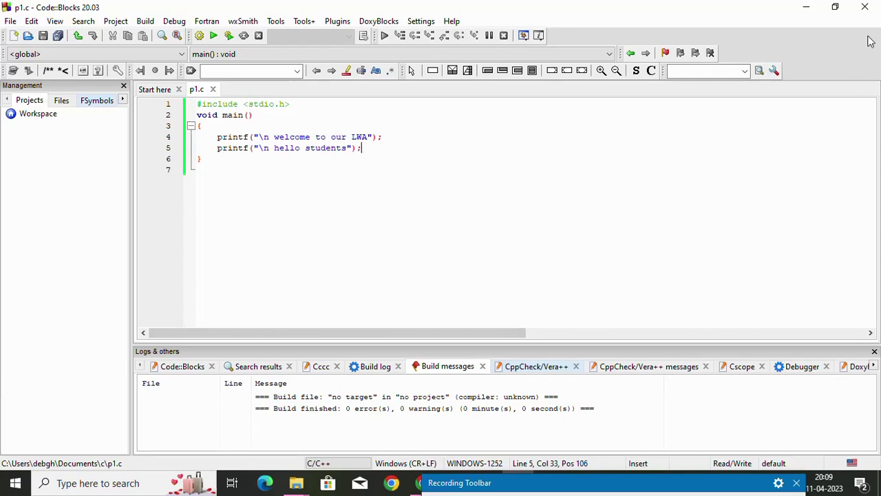
# Close Code::Blocks and finish its completed setup wizard.
pyautogui.click(864, 7)
pyautogui.click(422, 255)
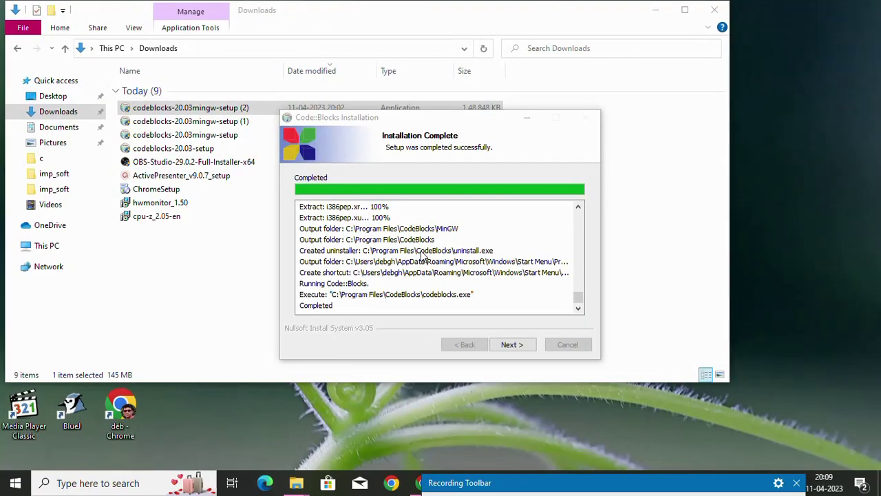
pyautogui.click(521, 352)
pyautogui.click(521, 350)
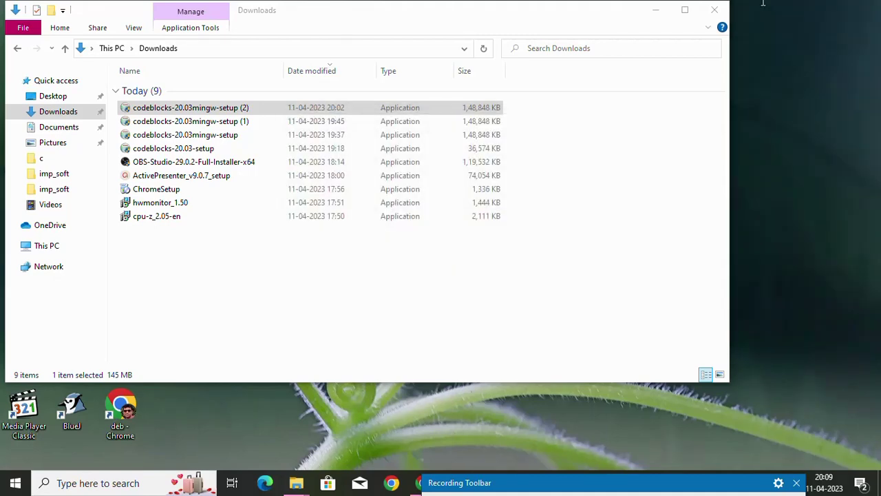
# Switch to Google Chrome, close the duplicate Code::Blocks download tab, and search for google in the remaining tab.
pyautogui.click(657, 10)
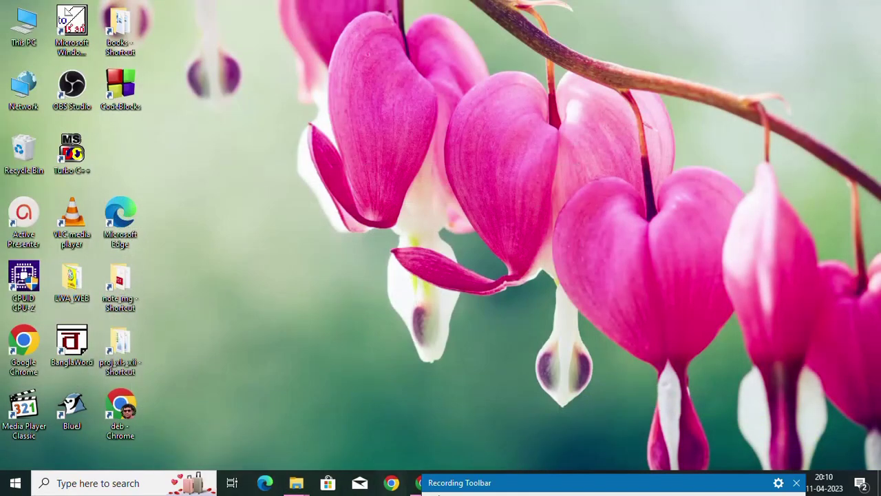
pyautogui.click(391, 482)
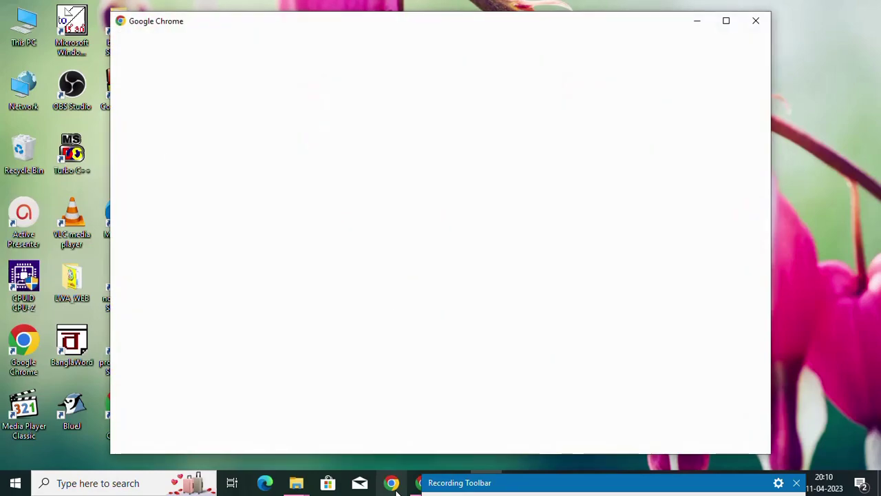
pyautogui.click(348, 287)
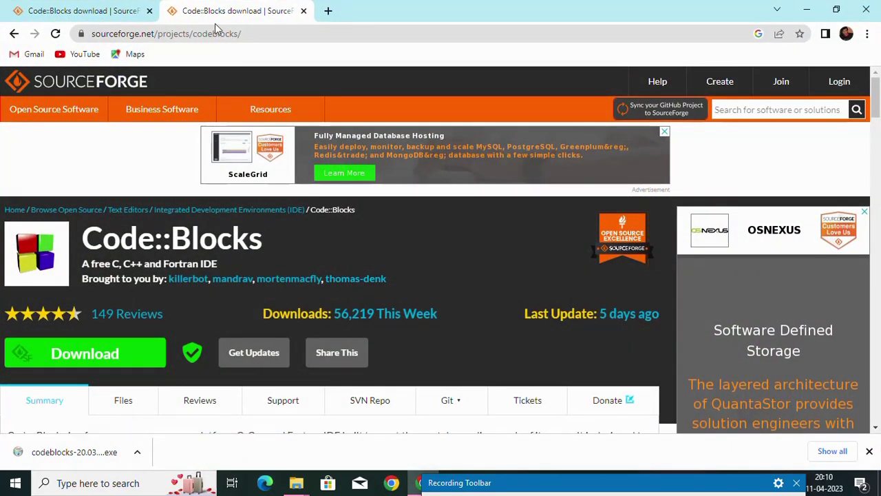
pyautogui.click(303, 10)
pyautogui.click(119, 29)
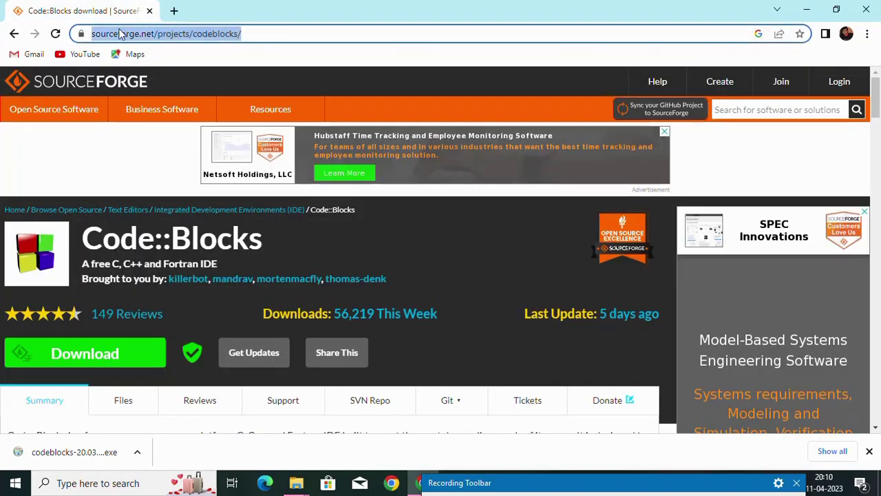
pyautogui.write('g')
pyautogui.click(118, 134)
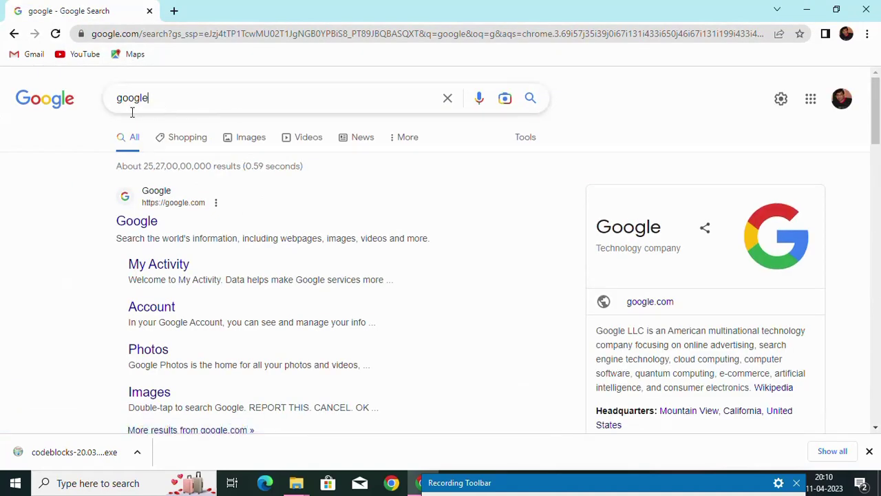
# Search the web for turbo c++ and open the Developer Insider page for downloading Turbo C++ for Windows.
pyautogui.doubleClick(132, 110)
pyautogui.write('t')
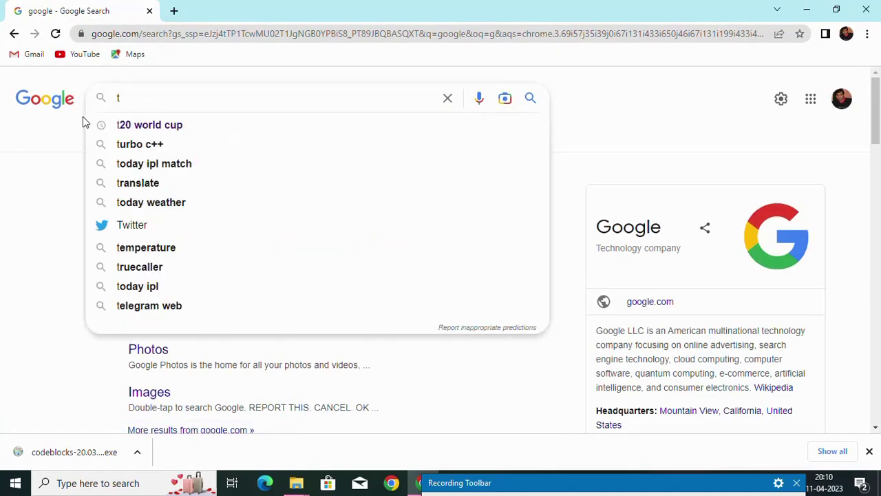
pyautogui.click(153, 144)
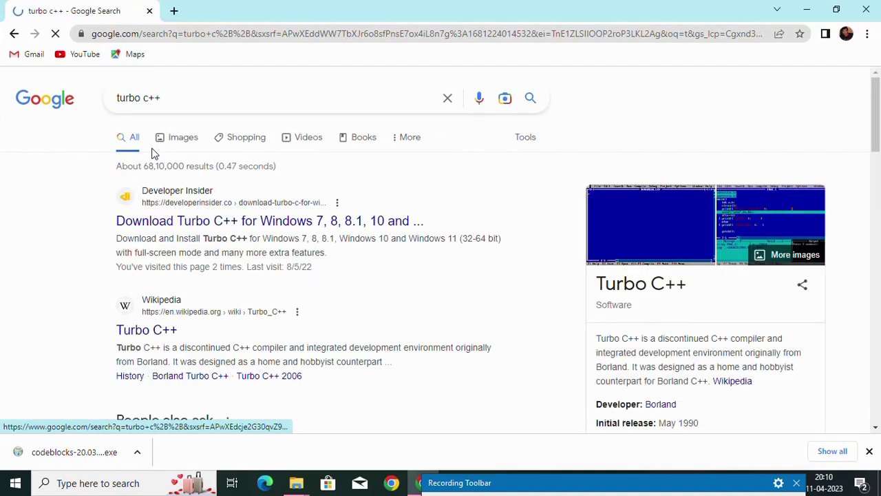
pyautogui.click(187, 222)
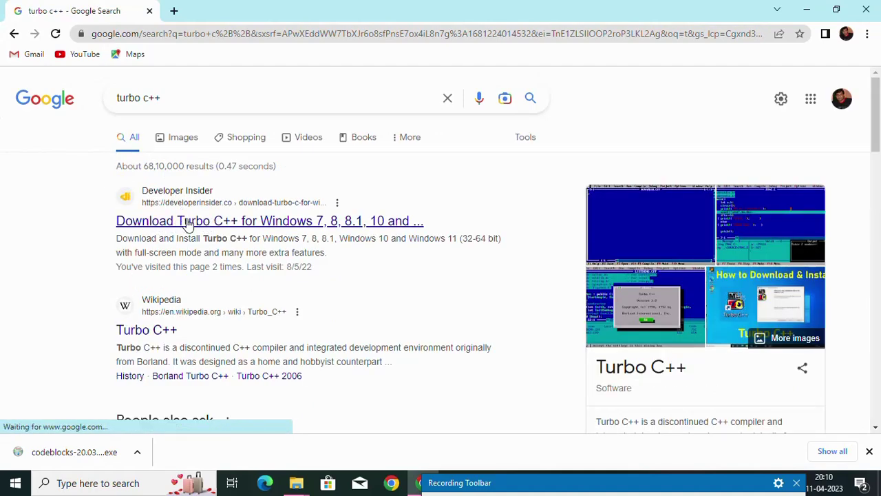
pyautogui.click(302, 227)
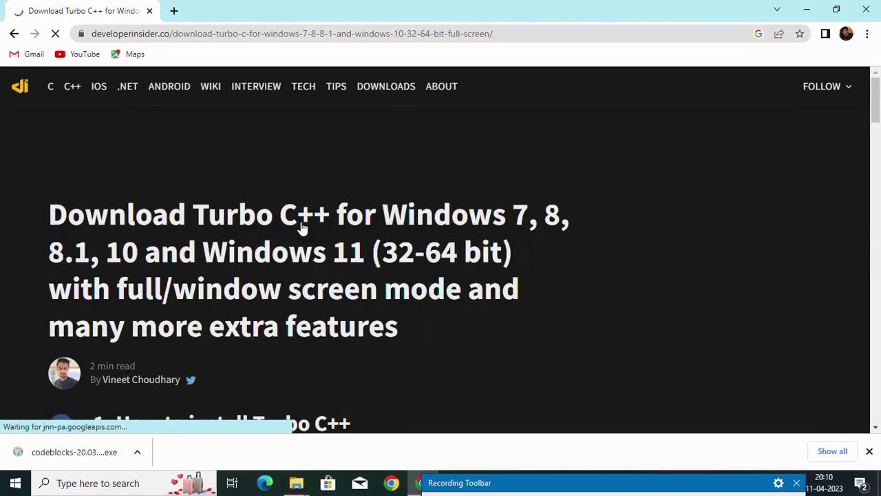
# Download Turbo C++ 3.2 from the page's installation steps and show the Turbo.C.3.2.zip download in its folder.
pyautogui.scroll(-3, 172, 198)
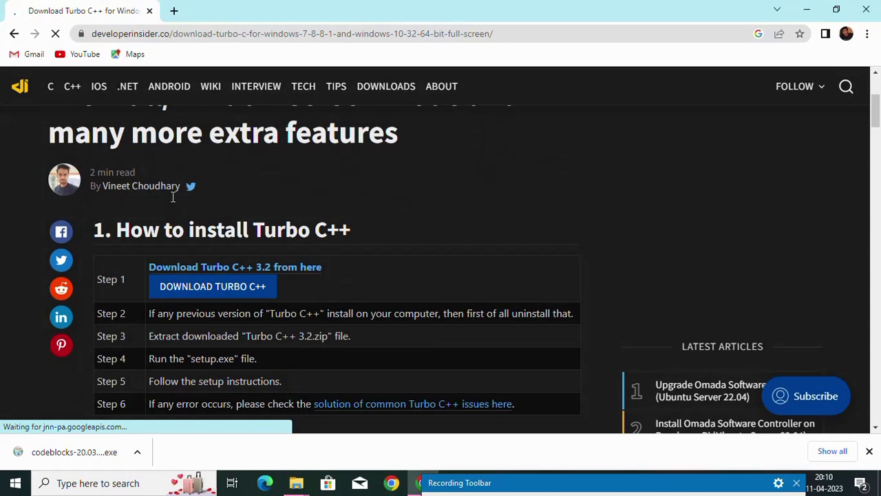
pyautogui.click(241, 288)
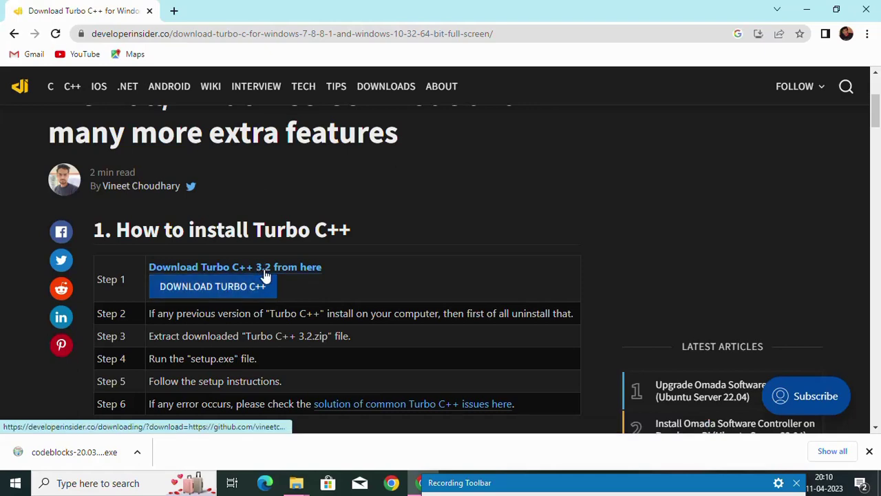
pyautogui.click(238, 289)
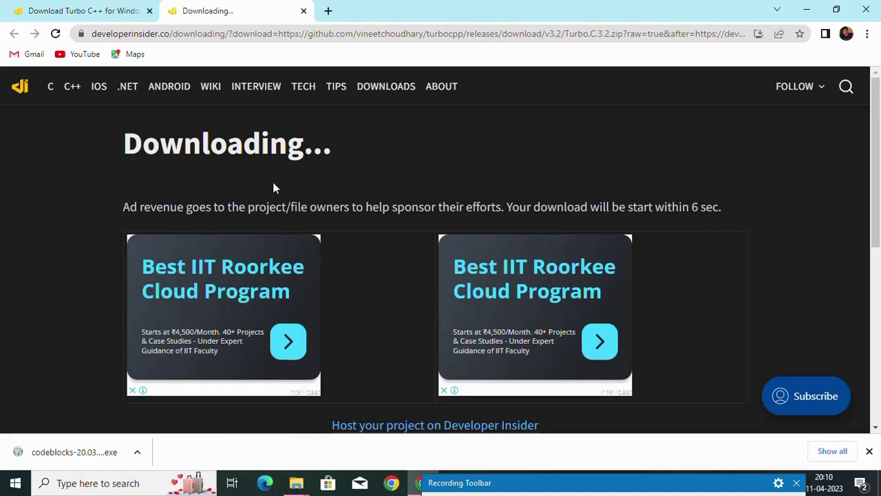
pyautogui.scroll(-2, 274, 181)
pyautogui.scroll(-2, 275, 181)
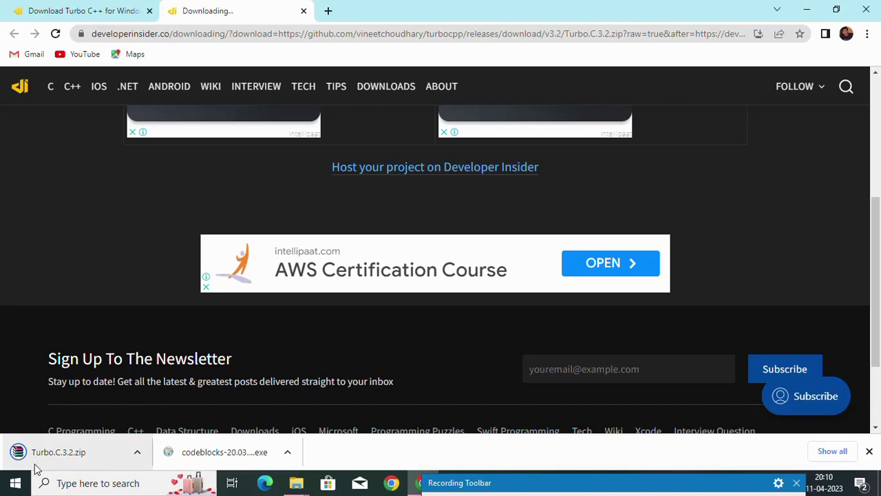
pyautogui.click(137, 452)
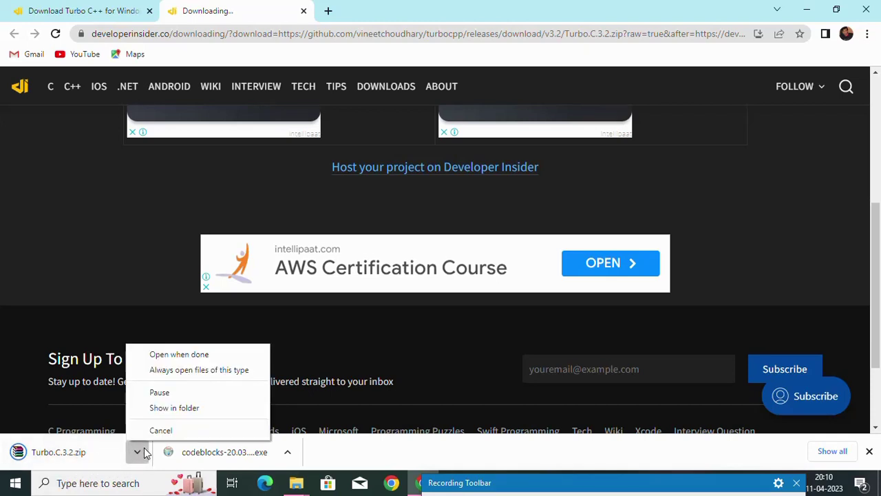
pyautogui.click(168, 407)
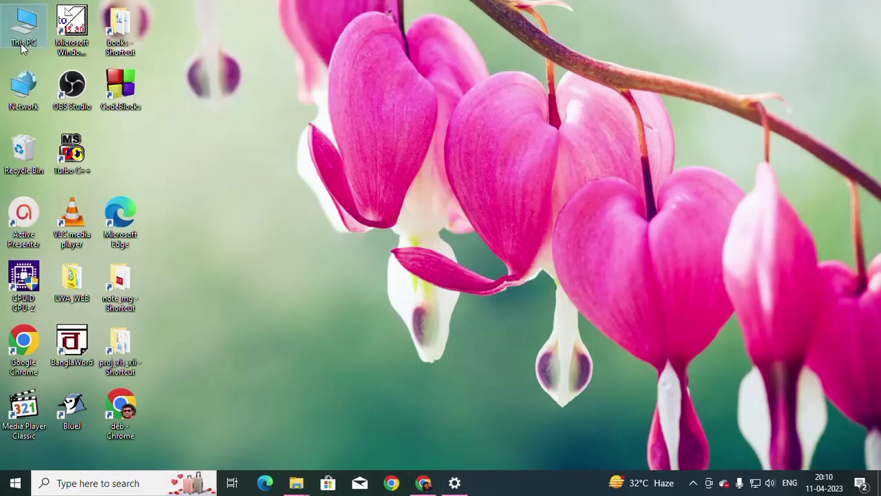
# Copy the Turbo.C.3.2 archive from the Downloads folder to the root of Local Disk (D:).
pyautogui.doubleClick(23, 45)
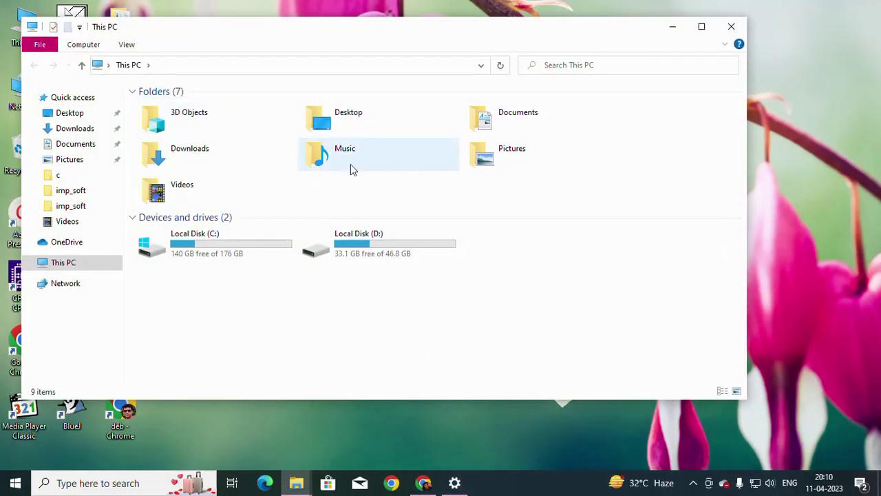
pyautogui.click(62, 128)
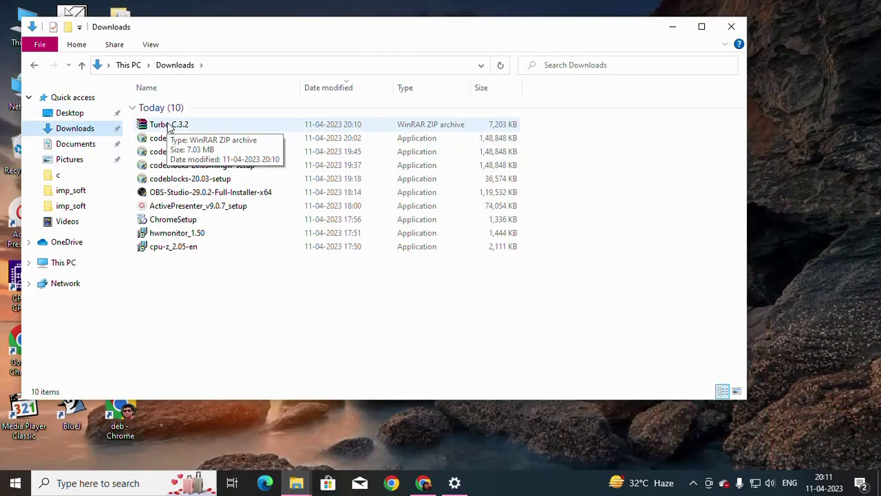
pyautogui.rightClick(240, 297)
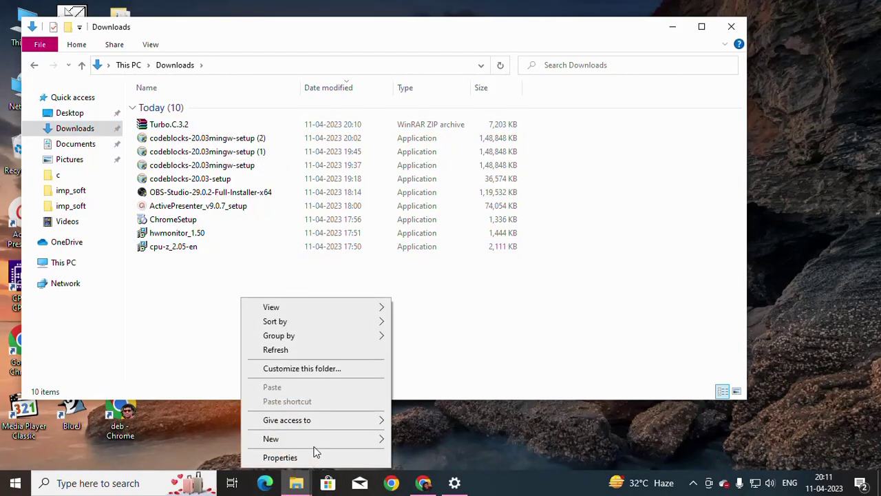
pyautogui.rightClick(167, 125)
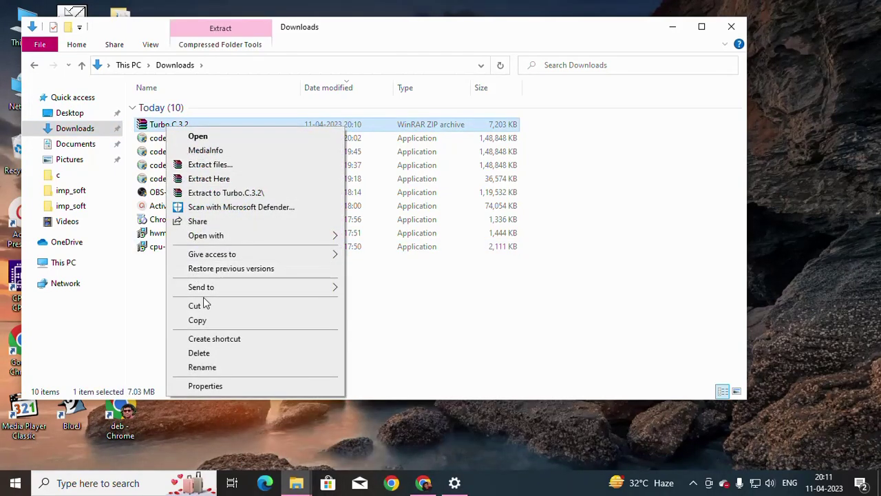
pyautogui.click(203, 320)
pyautogui.click(63, 265)
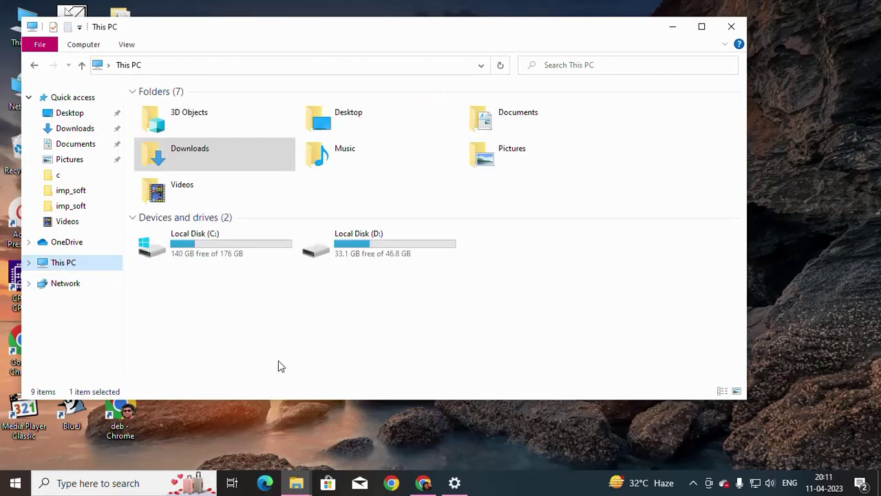
pyautogui.doubleClick(359, 252)
pyautogui.rightClick(285, 300)
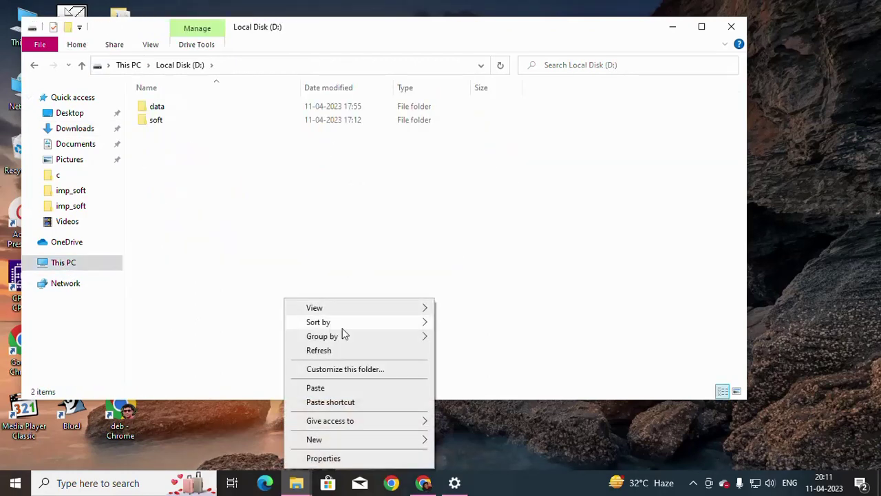
pyautogui.click(321, 388)
# Create a folder named c on Local Disk (D:) and move the Turbo.C.3.2 archive into it.
pyautogui.rightClick(307, 324)
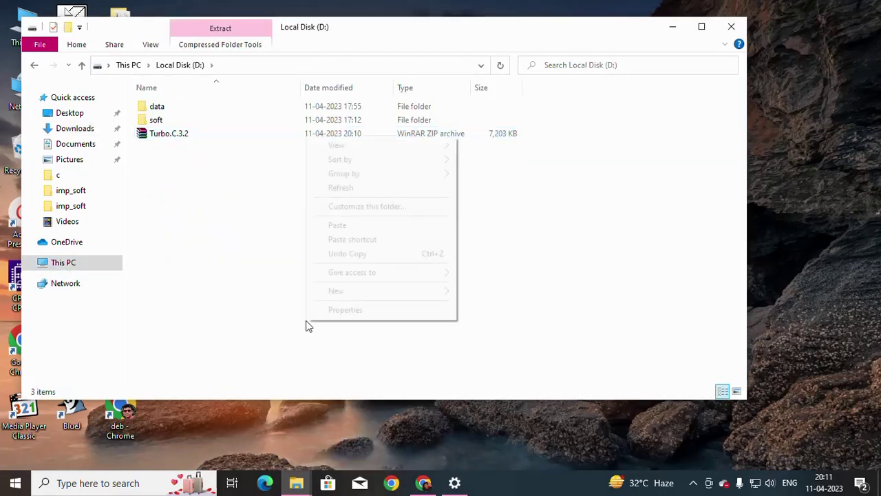
pyautogui.moveTo(436, 295)
pyautogui.click(479, 295)
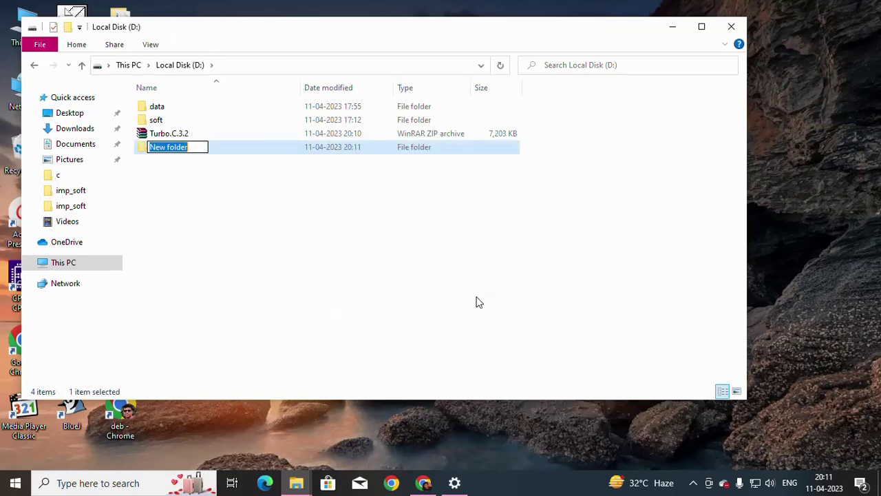
pyautogui.write('c_')
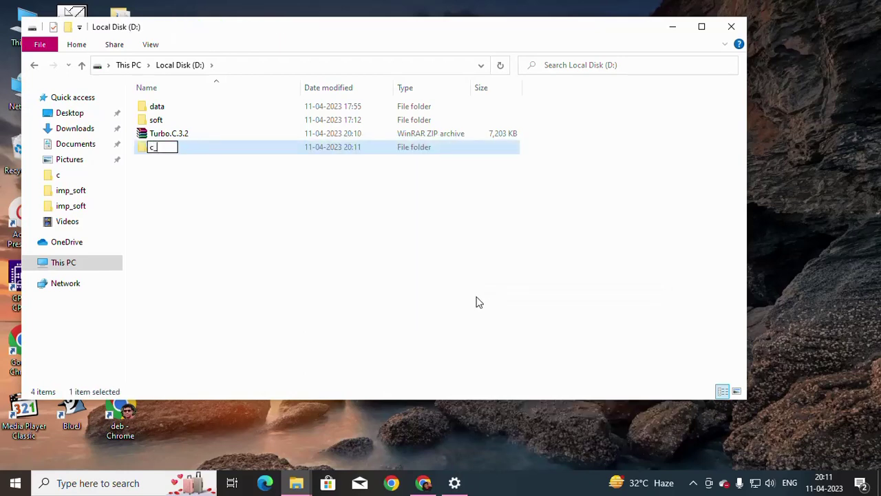
pyautogui.press('BackSpace')
pyautogui.click(366, 294)
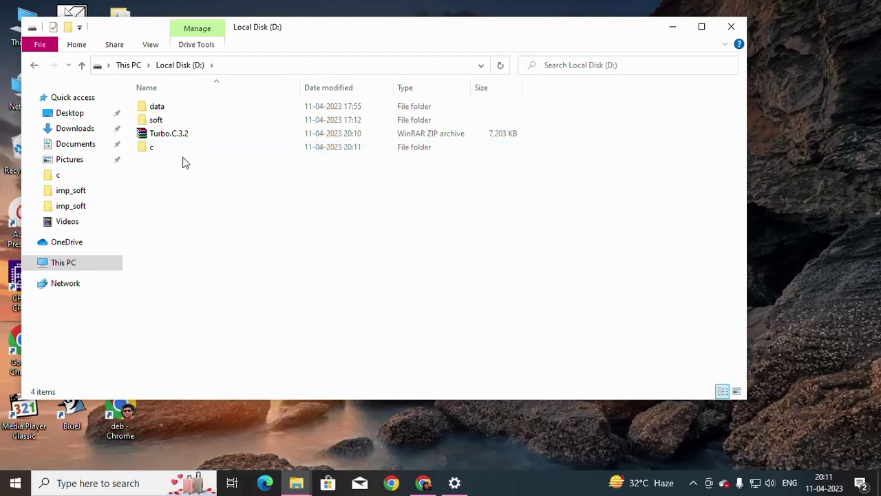
pyautogui.moveTo(161, 133); pyautogui.dragTo(154, 143)
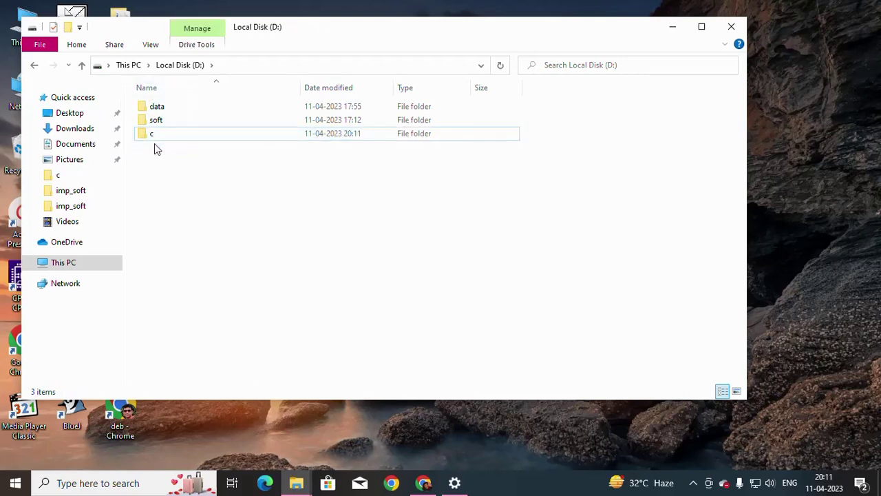
# Extract the Turbo.C.3.2 archive inside the c folder.
pyautogui.doubleClick(155, 133)
pyautogui.rightClick(156, 112)
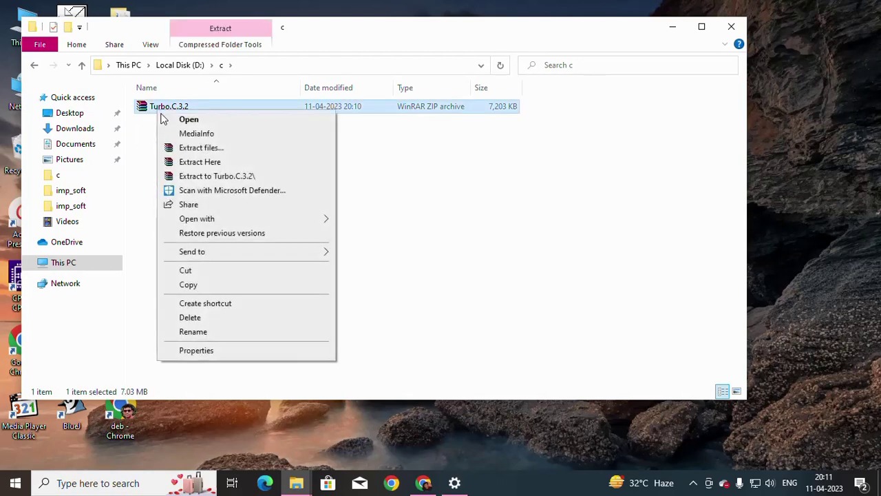
pyautogui.click(199, 166)
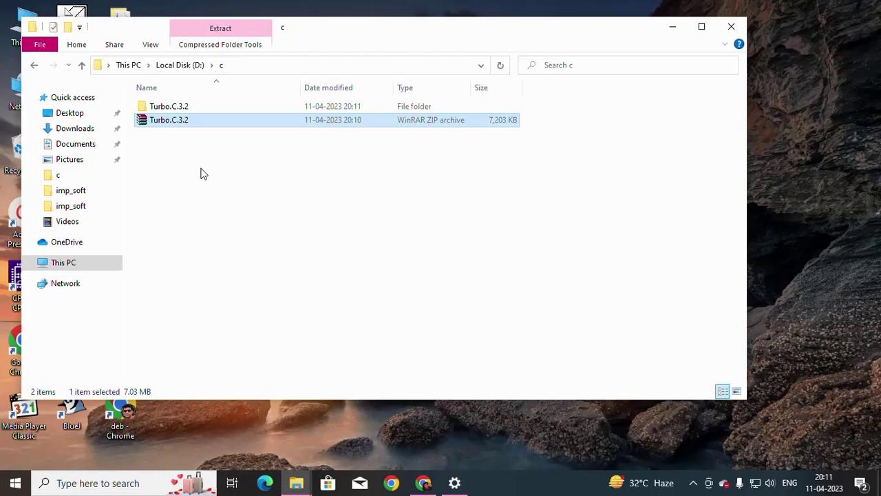
# Launch the Turbo C++ 3.2 Windows Installer package from the extracted folder and start its installation with the Modify option.
pyautogui.doubleClick(176, 109)
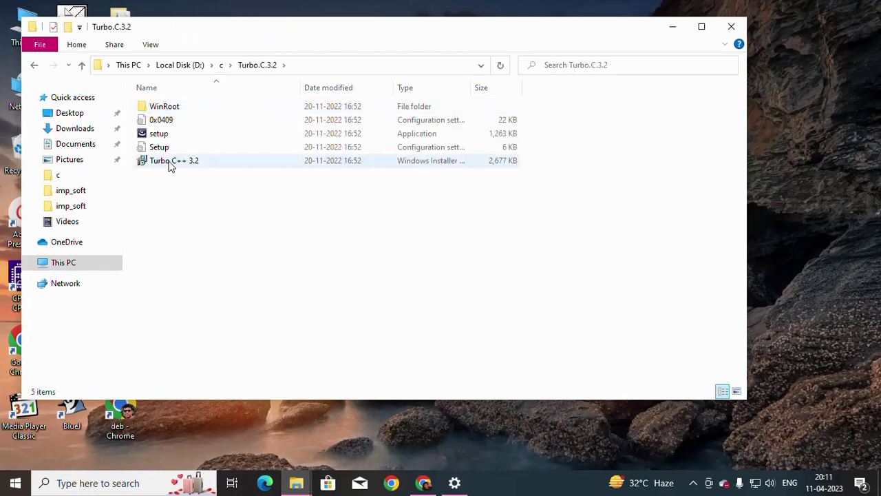
pyautogui.doubleClick(170, 162)
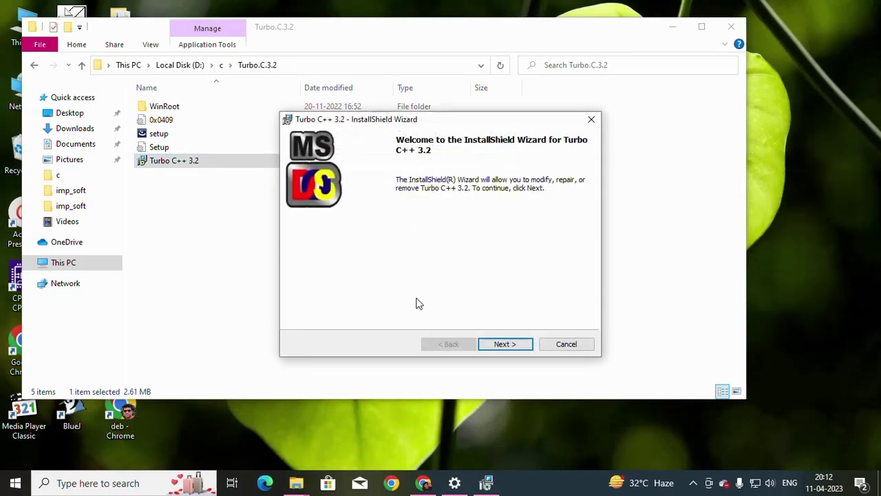
pyautogui.click(506, 346)
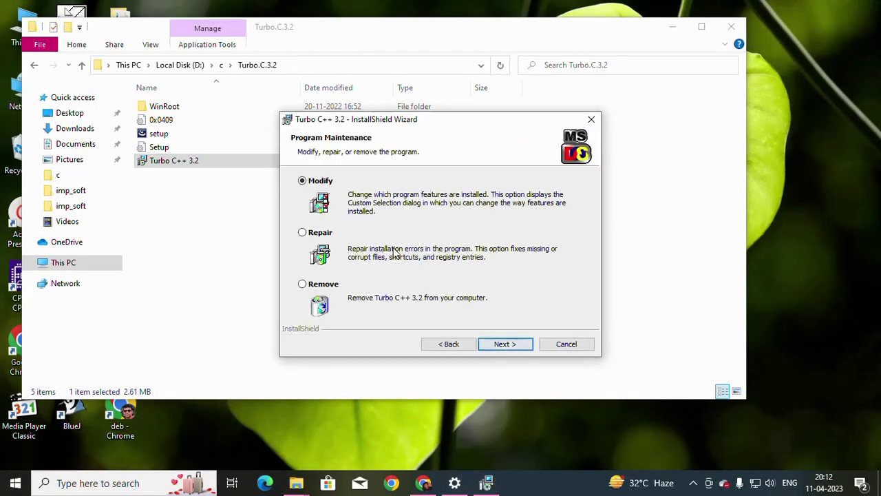
pyautogui.click(512, 348)
pyautogui.click(510, 349)
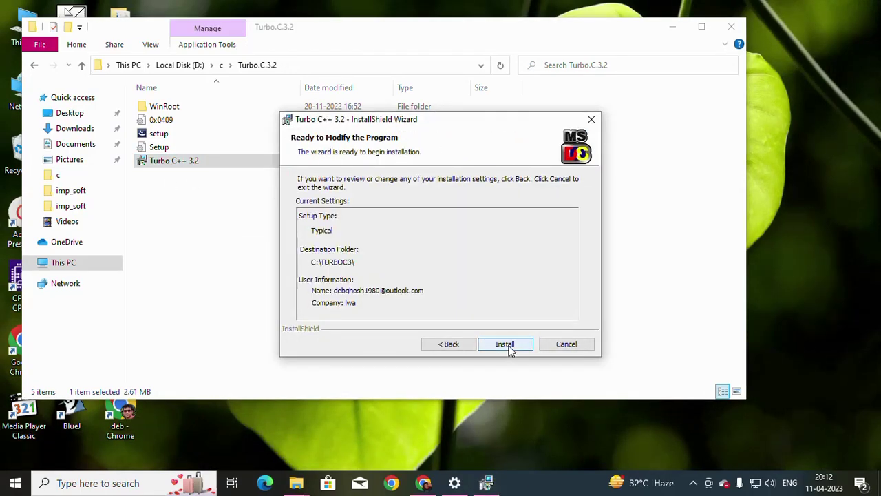
pyautogui.click(506, 344)
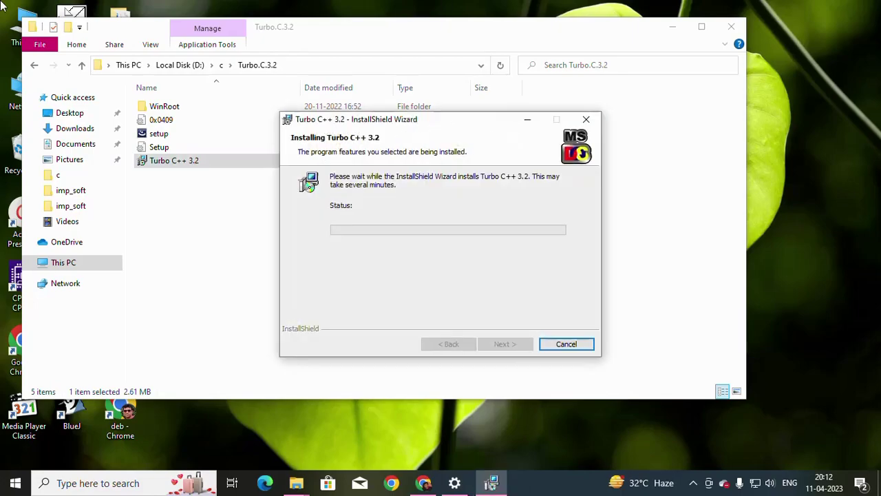